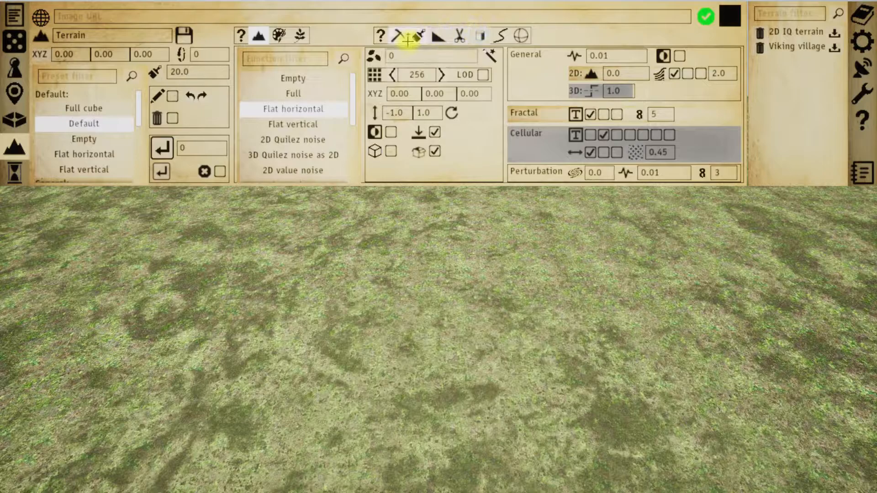
Look through the Smooth, Trim and Flatten tool settings and read the help notes on the manual tools' controls
left_click(499, 36)
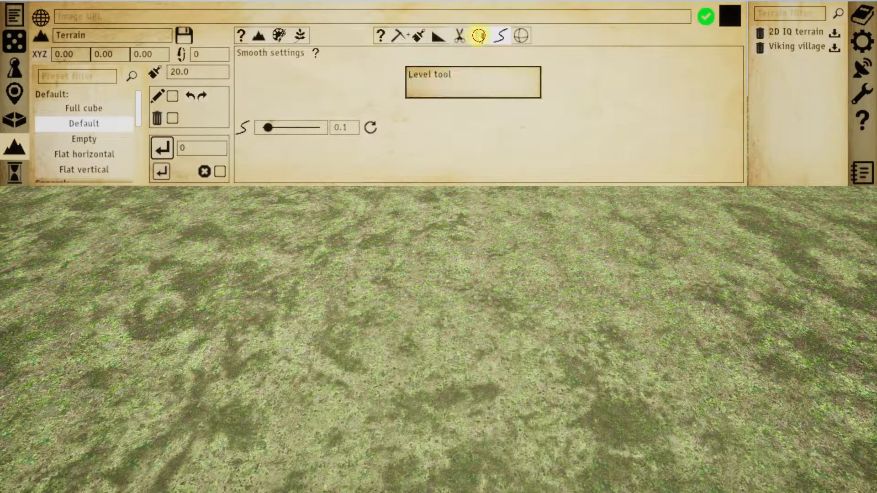
left_click(459, 35)
left_click(458, 35)
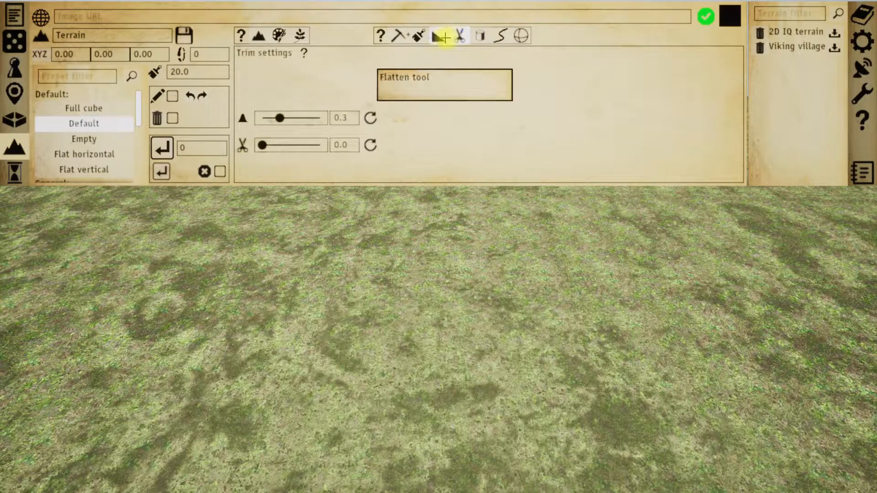
left_click(440, 39)
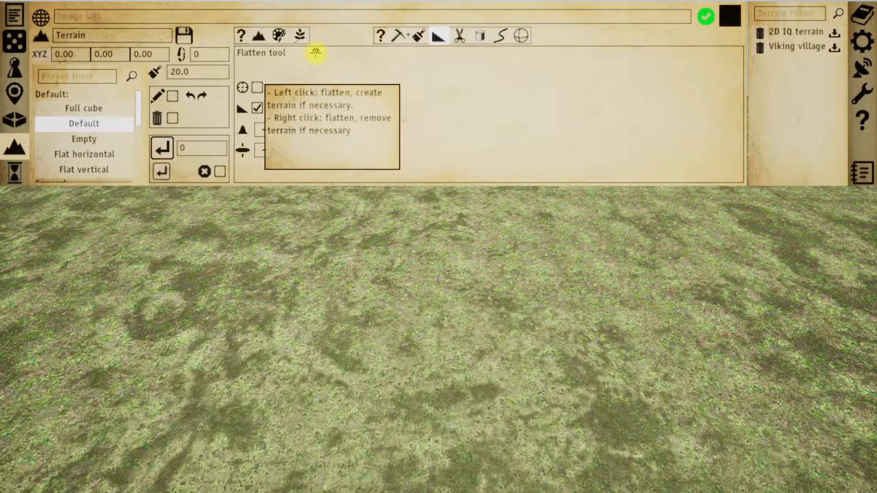
left_click(458, 34)
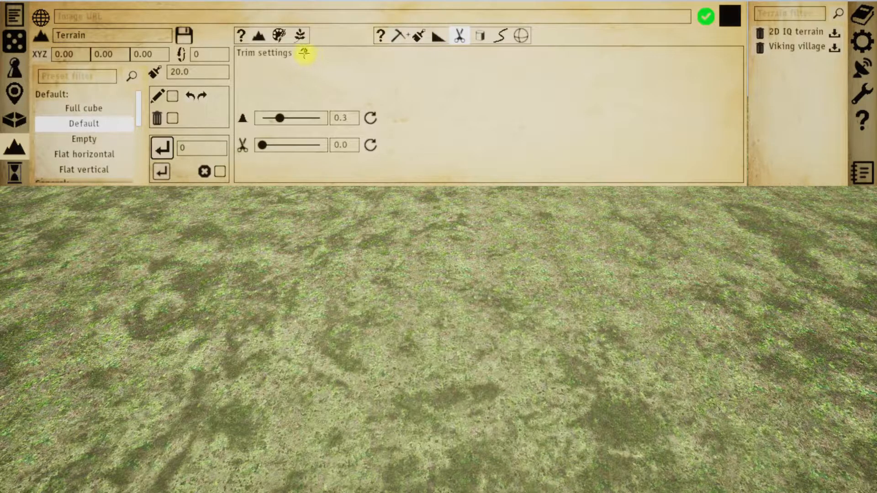
mouse_move(304, 52)
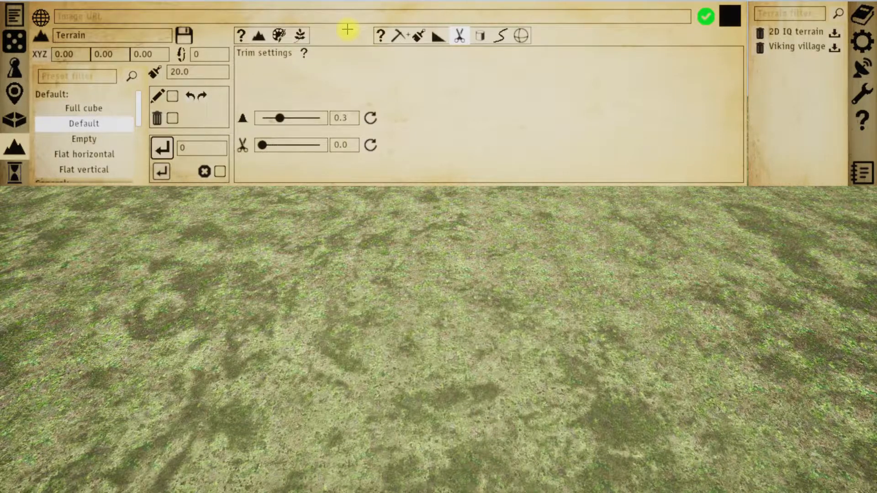
mouse_move(380, 35)
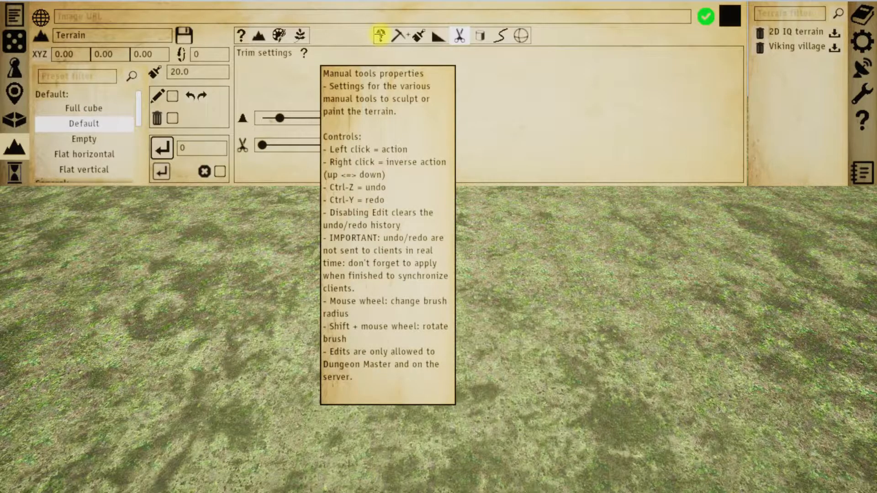
Enable edit mode and sculpt a large rocky mound on the flat terrain with the surface tool at brush size 20
left_click(418, 35)
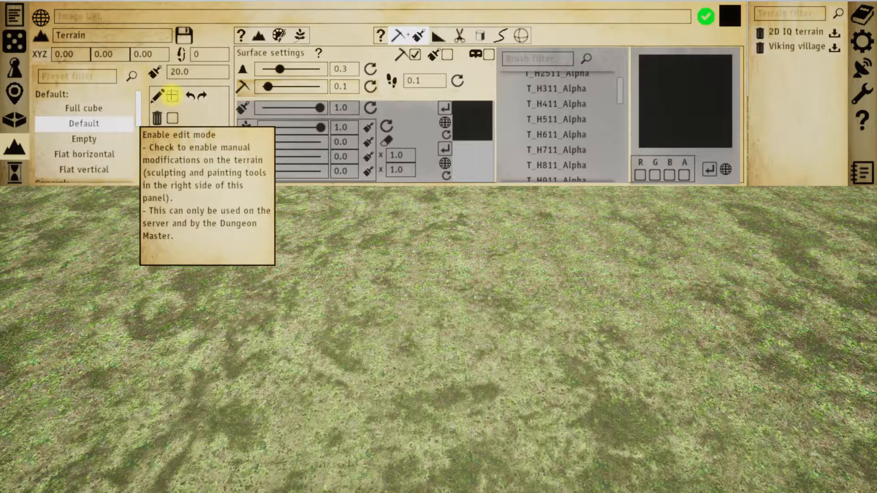
left_click(172, 96)
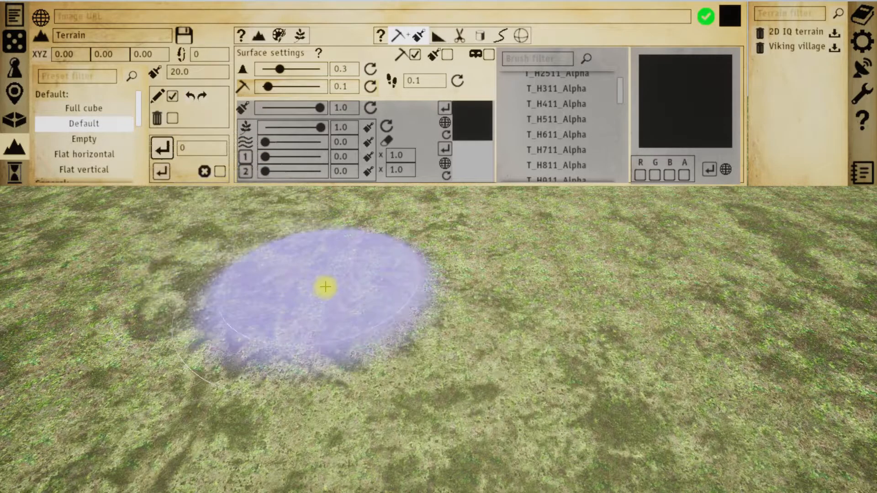
scroll(326, 286, "down", 5)
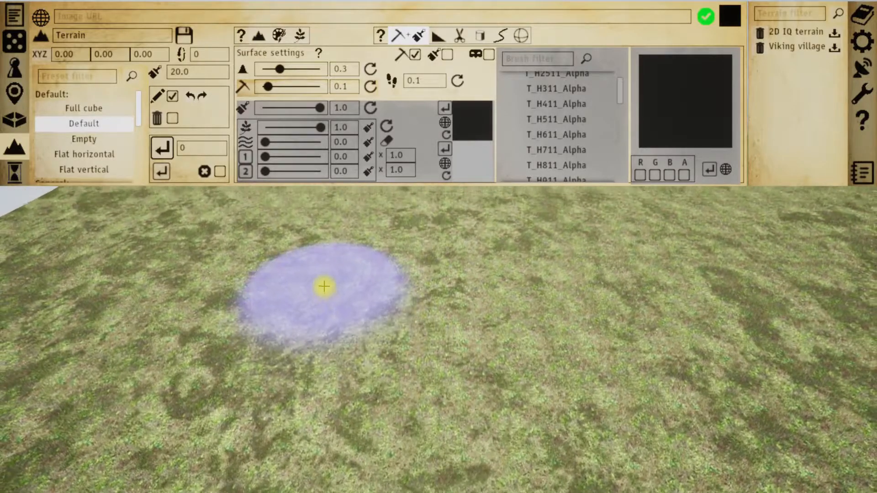
mouse_move(290, 274)
left_mouse_down()
mouse_move(340, 260)
mouse_move(601, 231)
mouse_move(344, 304)
mouse_move(256, 364)
mouse_move(585, 371)
mouse_move(646, 360)
mouse_move(520, 319)
mouse_move(456, 310)
left_mouse_up()
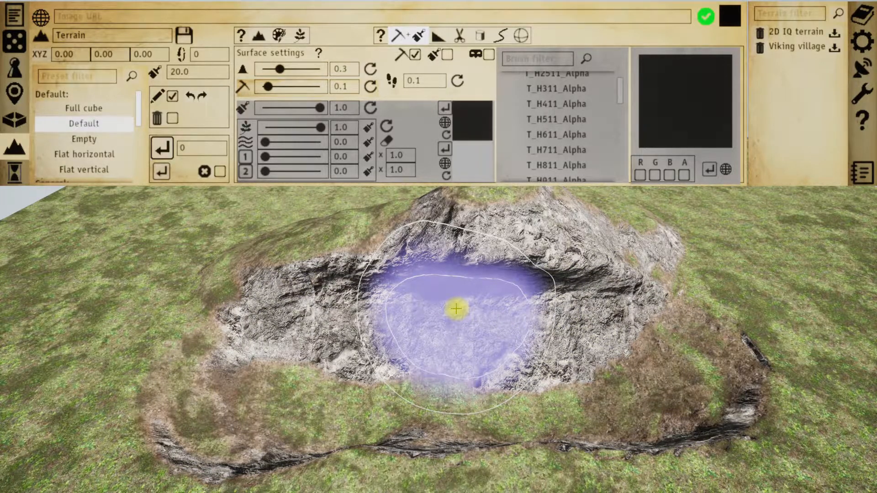
Try out larger and smaller brush sizes over the mound and settle on a radius of about 24.2
scroll(451, 320, "up", 4)
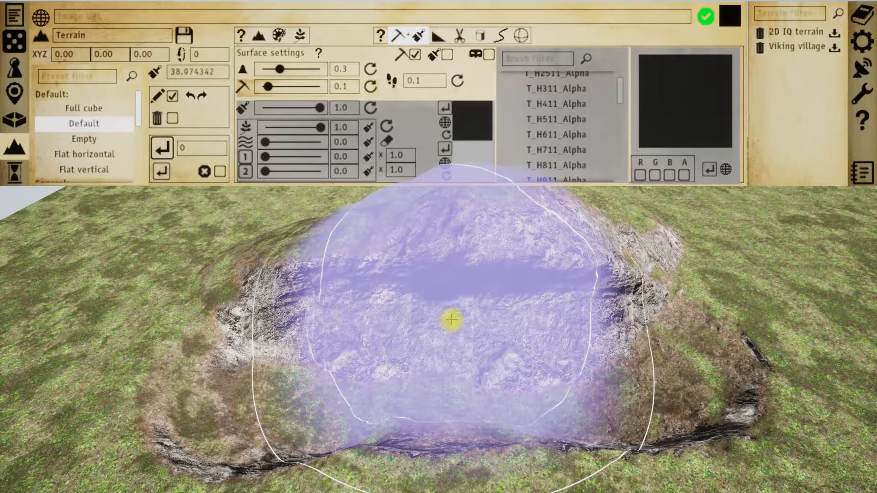
scroll(451, 319, "up", 3)
scroll(450, 320, "down", 4)
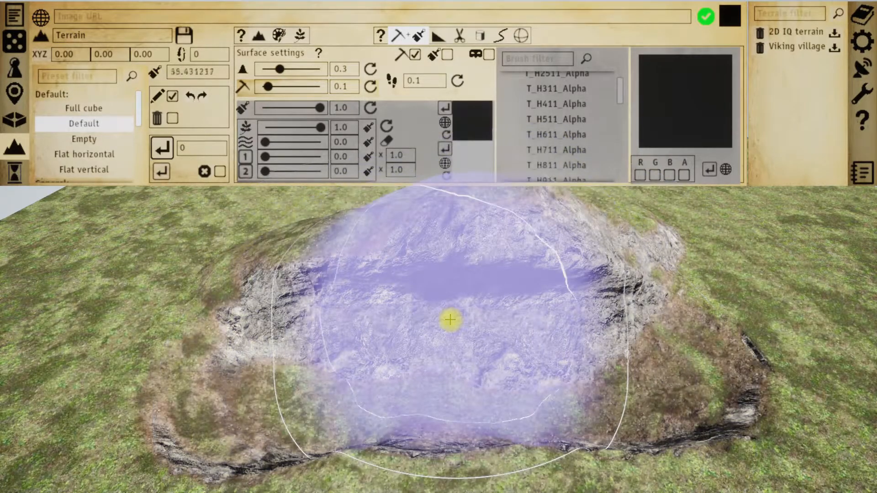
scroll(450, 320, "down", 2)
scroll(450, 319, "up", 3)
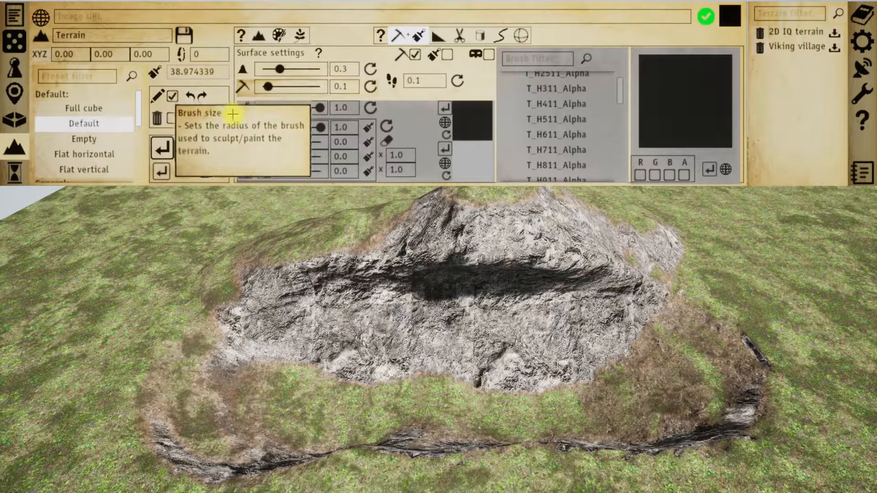
scroll(423, 301, "down", 2)
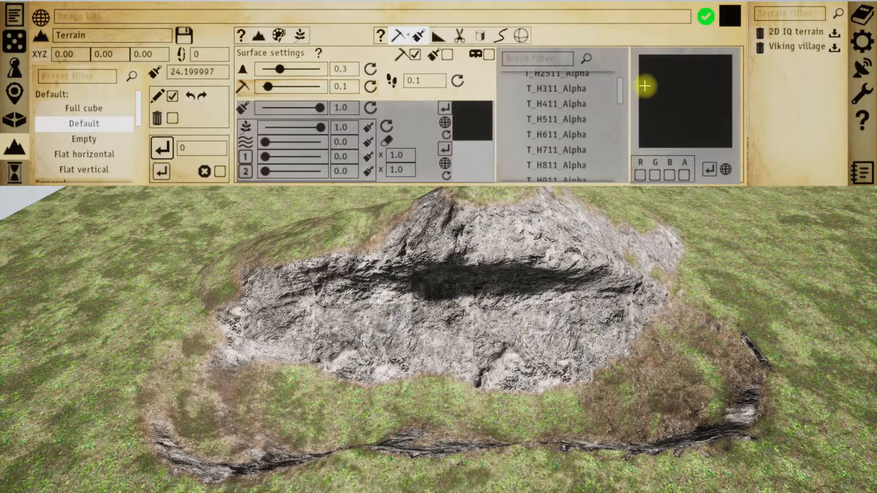
Undo the mound sculpting and redo it to restore the sculpted terrain
left_click(192, 95)
left_click(191, 95)
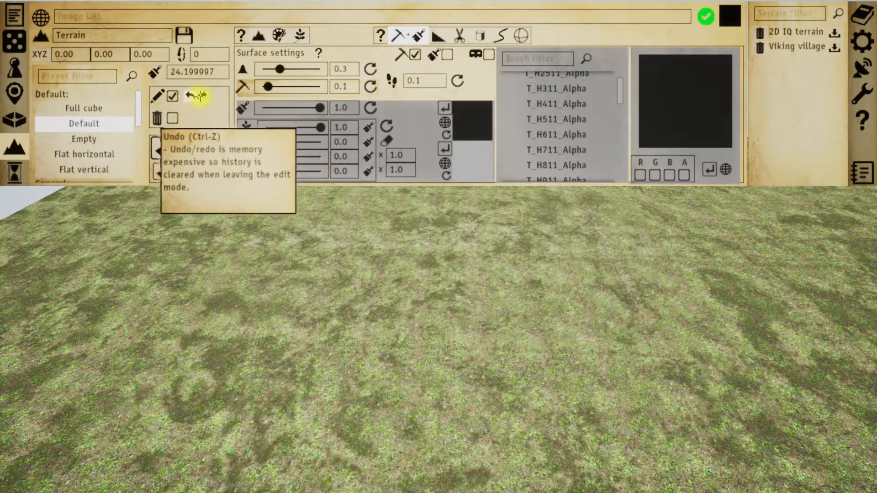
left_click(204, 97)
left_click(204, 96)
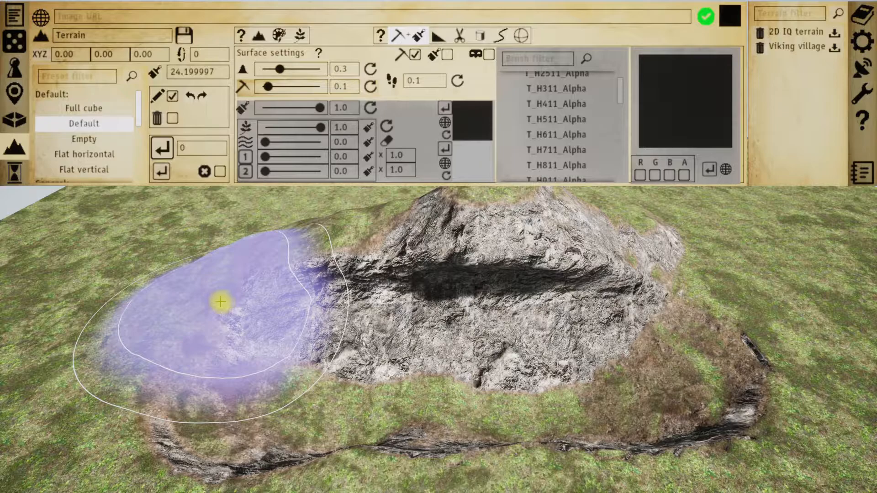
Turn off edit mode and delete all manual modifications of the terrain
left_click(174, 95)
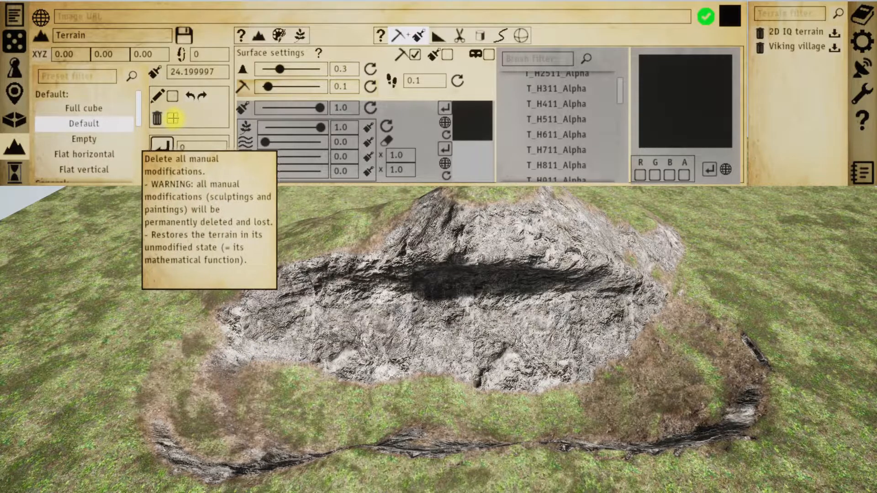
left_click(173, 119)
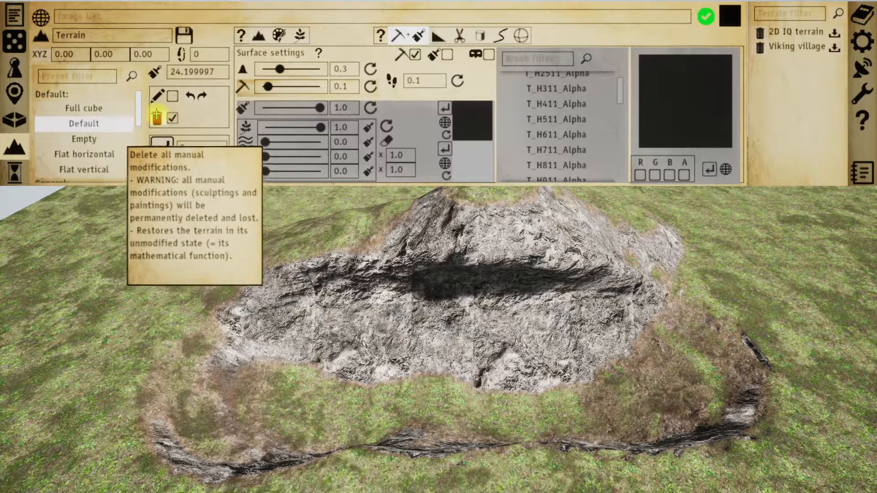
left_click(158, 118)
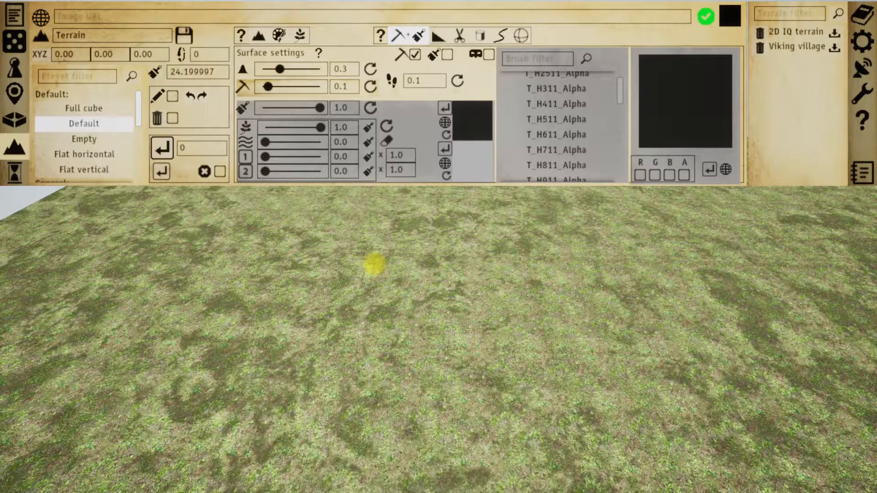
Enable edit mode and add a sphere of terrain above the ground with the Sphere tool at brush size about 9.3
scroll(403, 273, "up", 3)
scroll(398, 272, "down", 5)
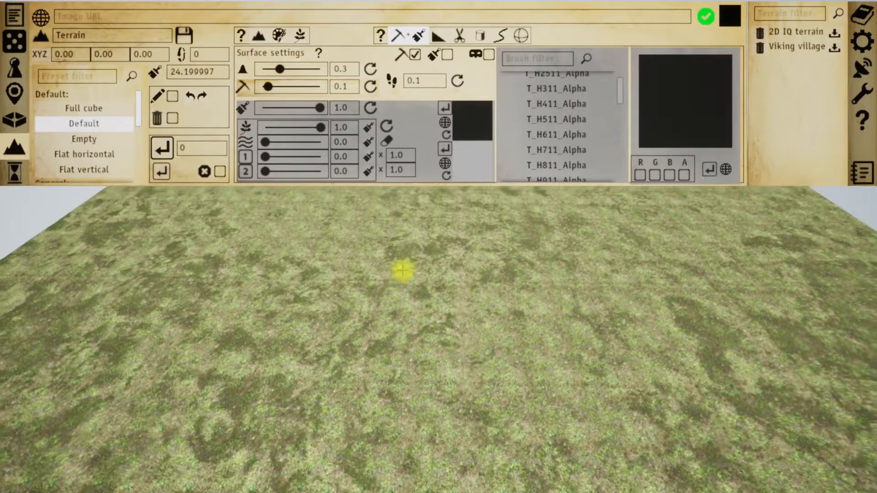
scroll(402, 270, "down", 3)
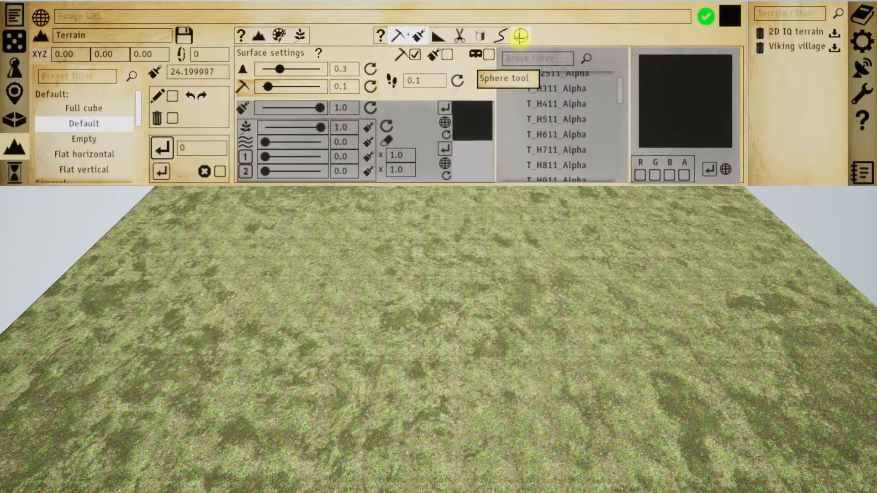
left_click(520, 36)
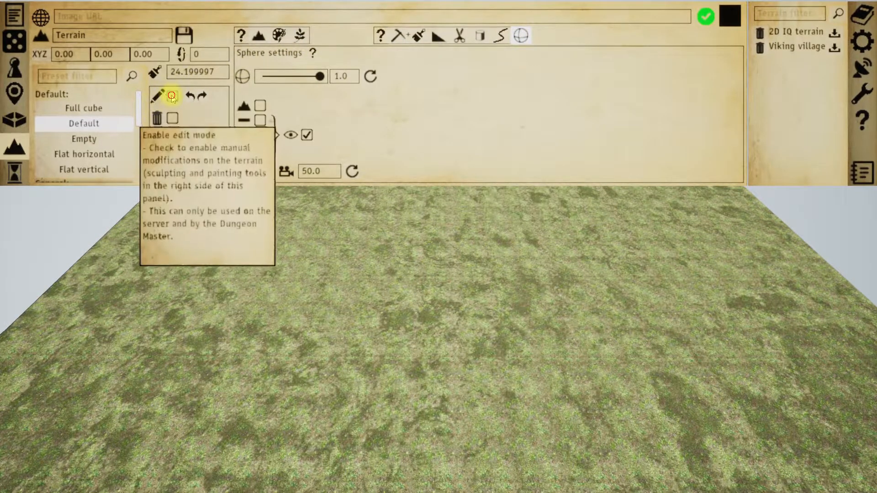
left_click(172, 96)
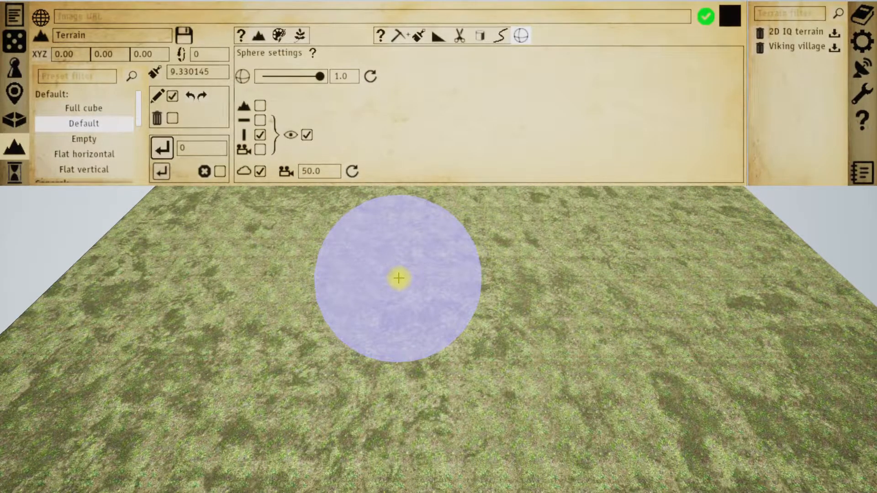
left_click(398, 279)
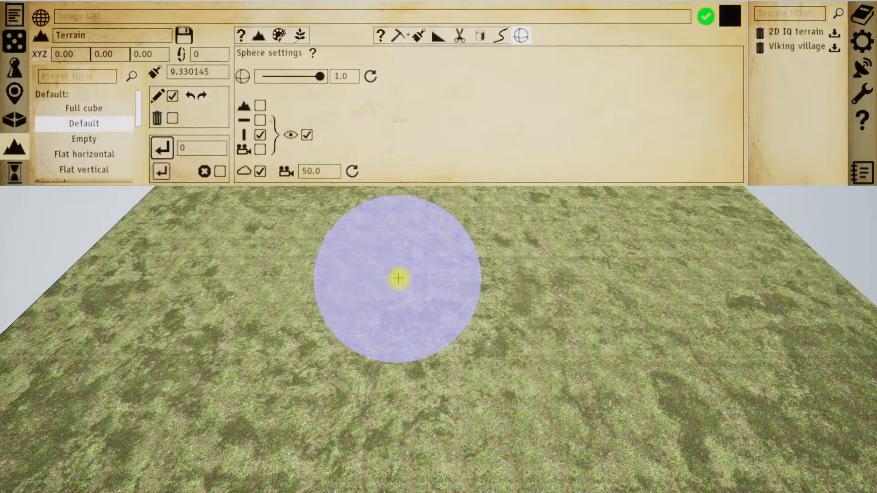
left_click(376, 258)
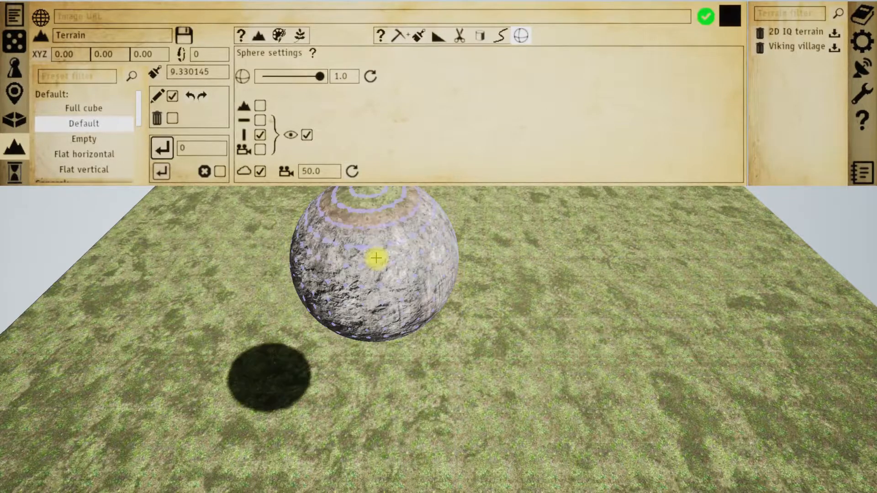
Raise a wide flat-topped plateau through the sphere with the Level tool at height 10, and undo both the plateau and the sphere
left_click(477, 37)
left_click(412, 313)
mouse_move(412, 312)
left_mouse_down()
mouse_move(556, 337)
mouse_move(128, 333)
mouse_move(342, 297)
mouse_move(466, 256)
mouse_move(601, 268)
mouse_move(577, 259)
left_mouse_up()
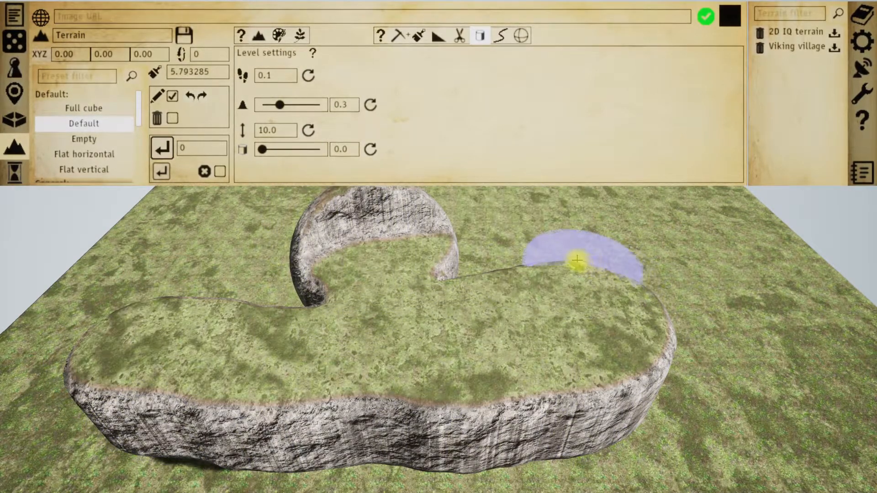
key("ctrl+z")
key("ctrl+z")
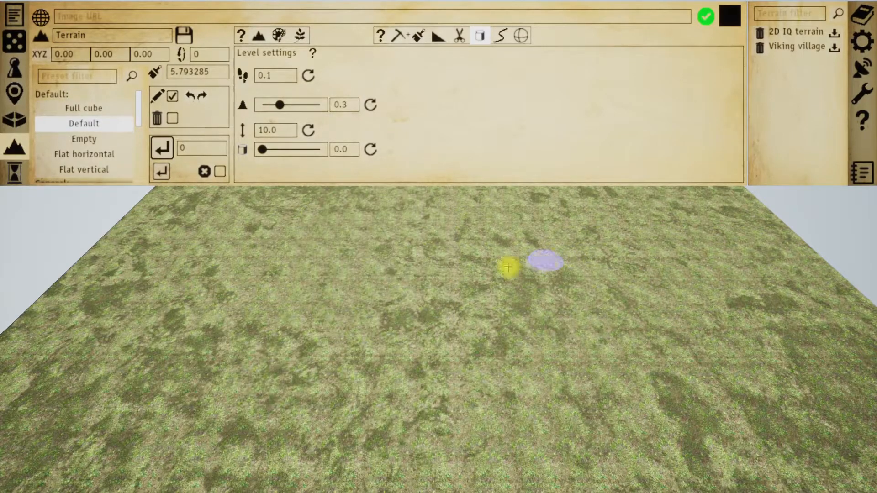
Carve a round hole into the terrain surface with the Sphere tool at a brush size of about 35.4
scroll(407, 287, "up", 5)
key("w")
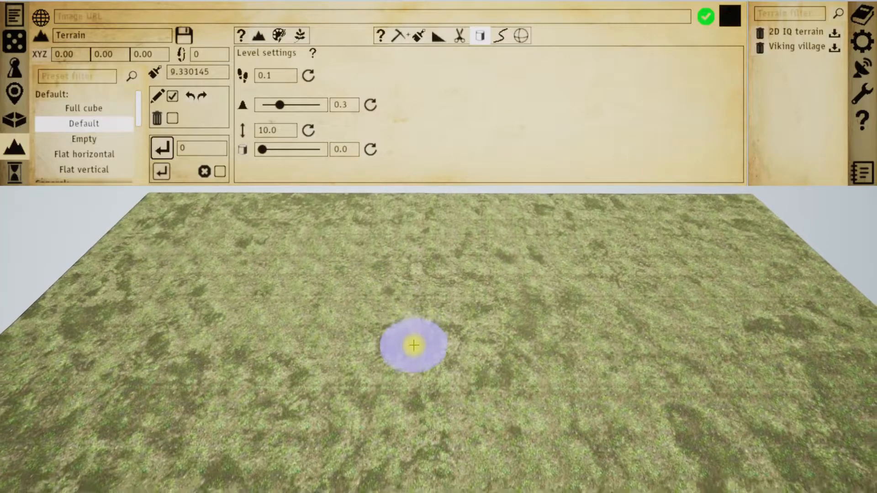
scroll(413, 347, "up", 4)
left_click(521, 35)
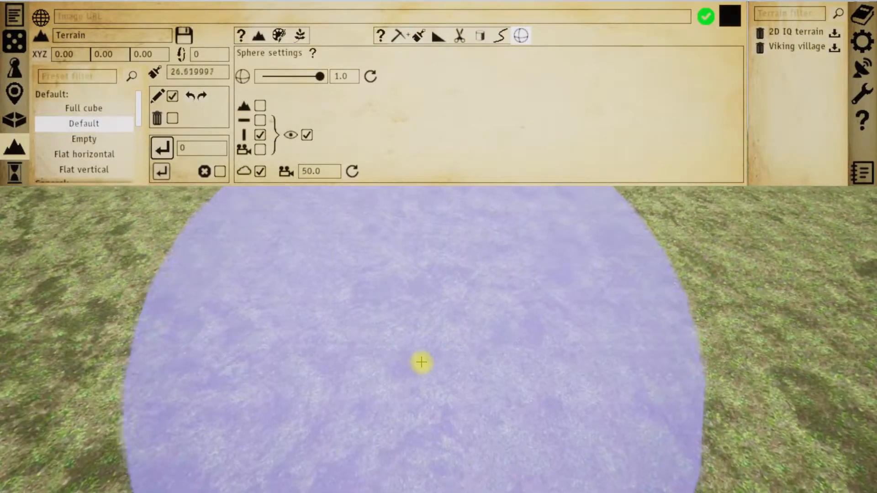
key("Tab")
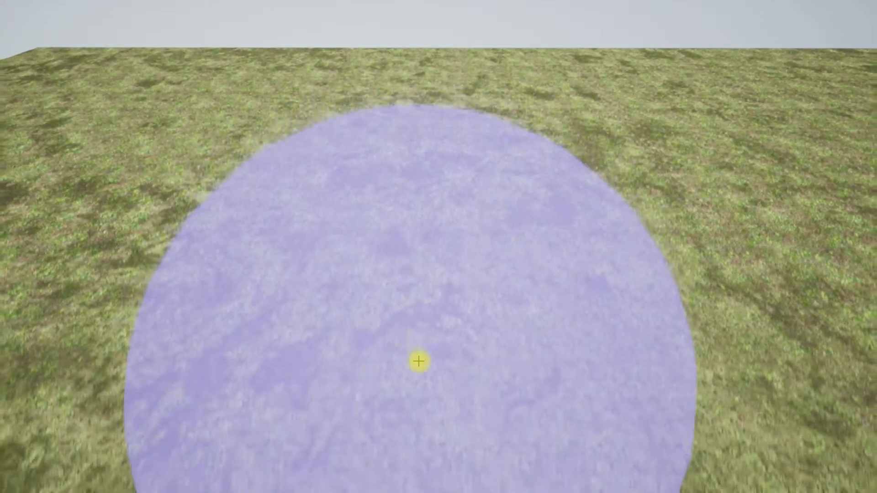
mouse_move(419, 361)
right_mouse_down()
mouse_move(442, 294)
mouse_move(437, 274)
right_mouse_up()
left_click(438, 274, "shift")
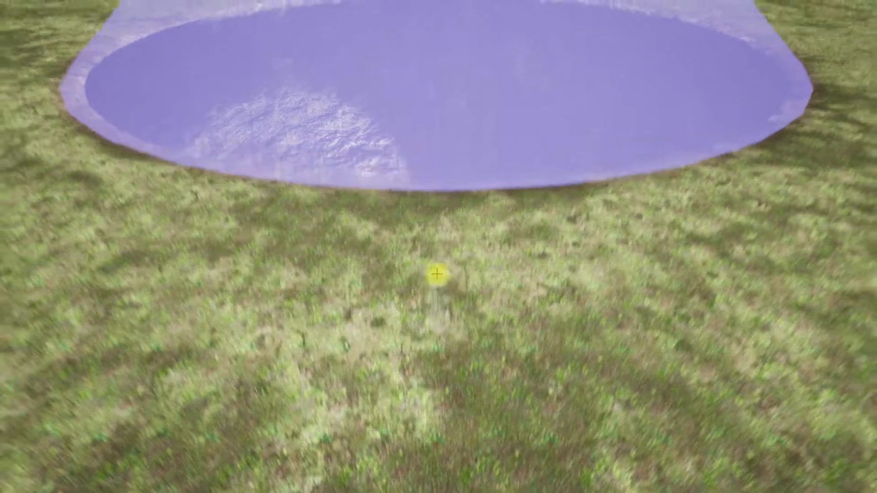
key("Tab")
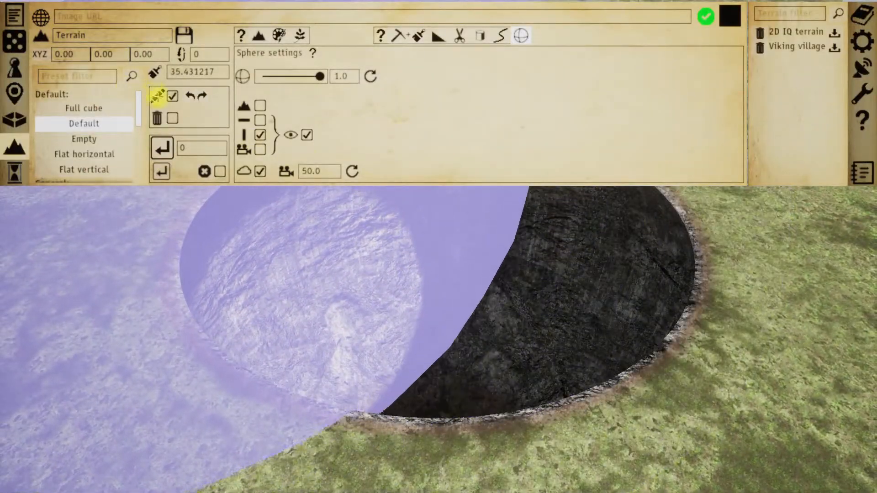
key("Tab")
key("w")
right_click_drag(386, 255, 437, 273)
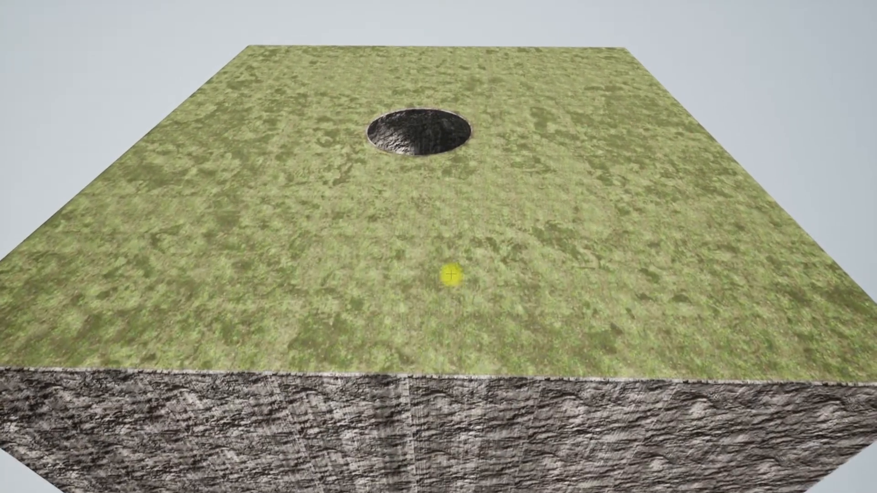
Leave edit mode, delete all manual terrain modifications and switch back to the surface sculpting tool
key("Tab")
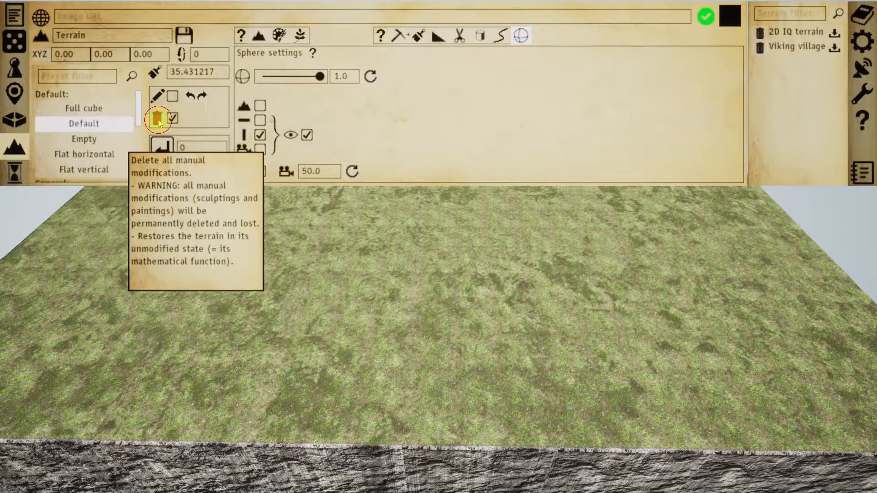
left_click(401, 34)
key("w")
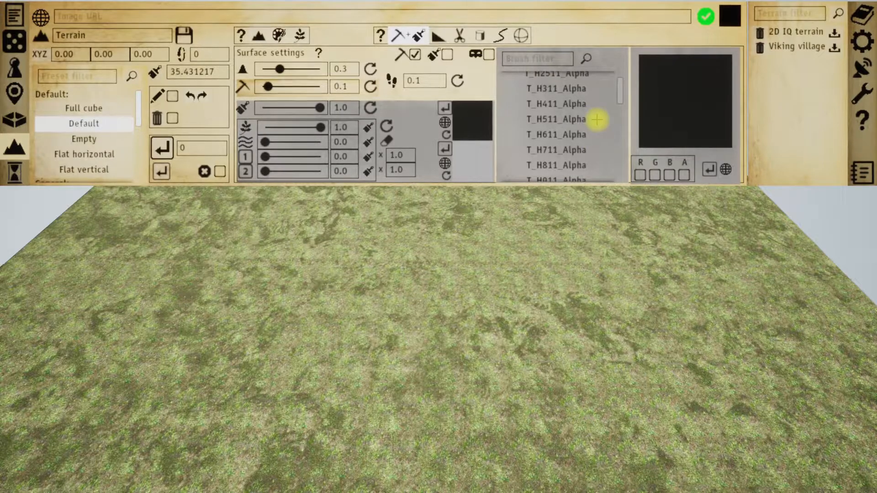
Switch to the painting tools and back to the sculpting tools, and enable brush masks
left_click(447, 55)
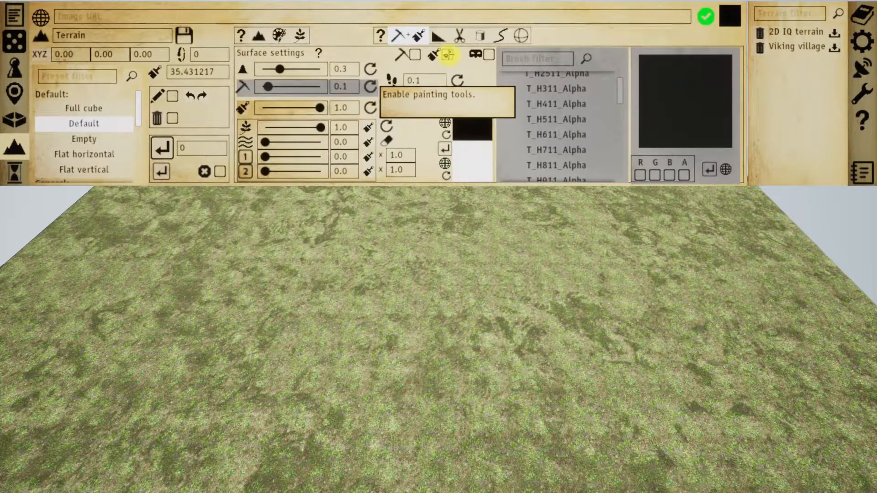
left_click(416, 55)
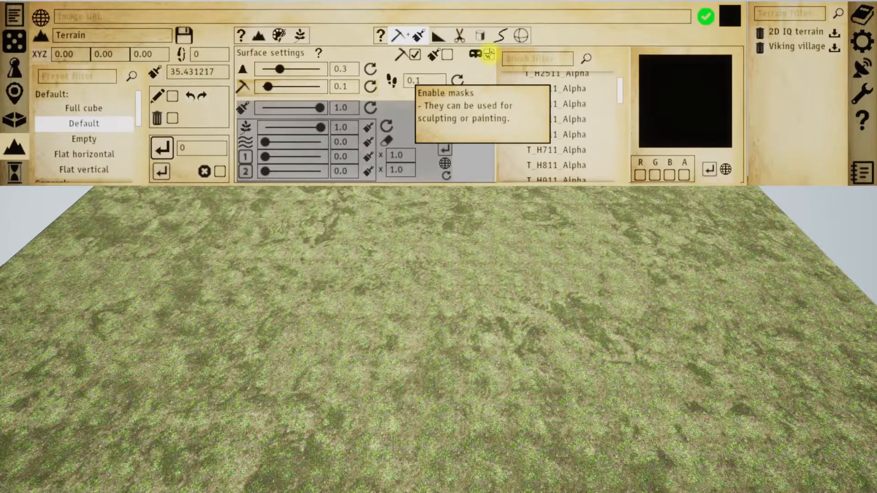
left_click(489, 54)
left_click(489, 54)
left_click(489, 54)
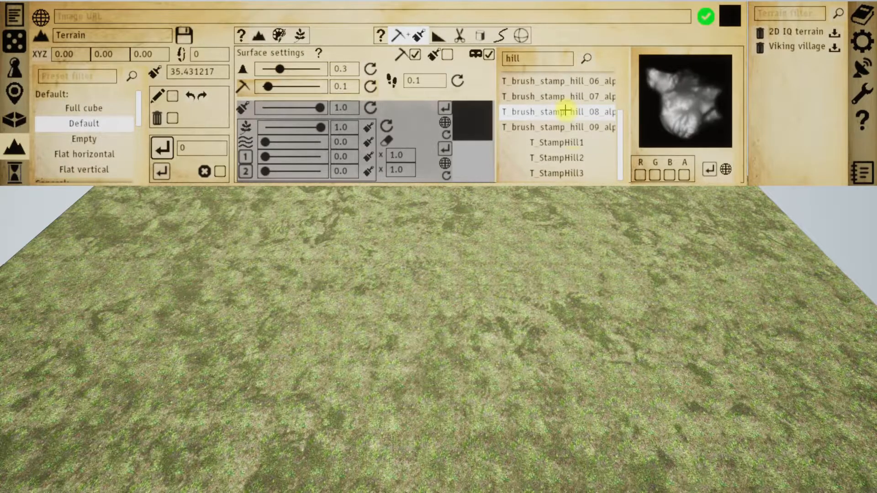
Select the T_StampHill2 brush, preview its individual colour and alpha channels, and keep only the red channel as the mask
left_click(568, 157)
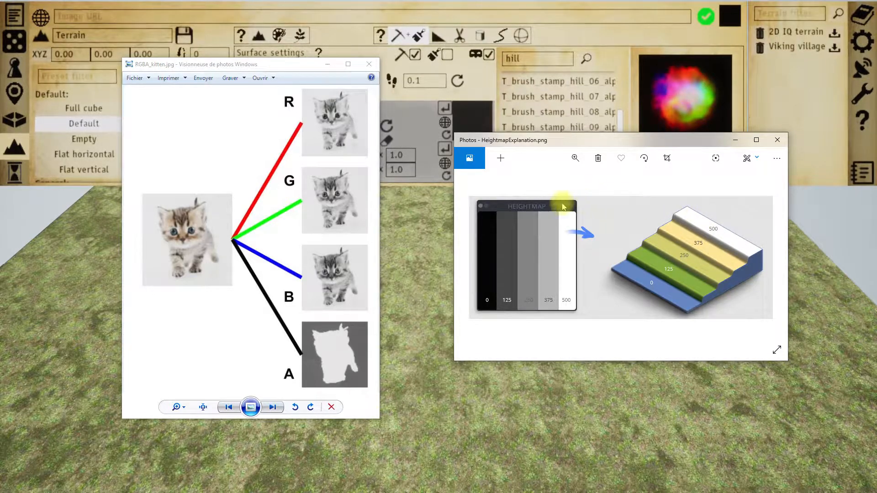
left_click(402, 245)
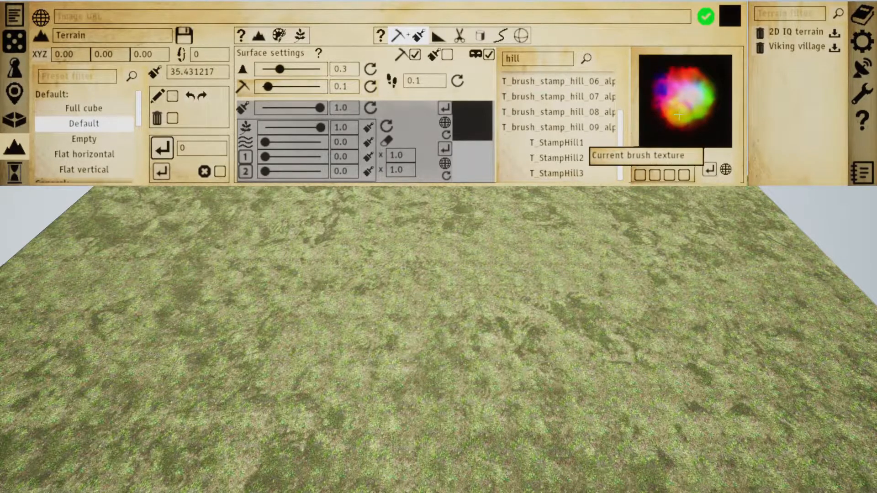
left_click(640, 175)
left_click(654, 175)
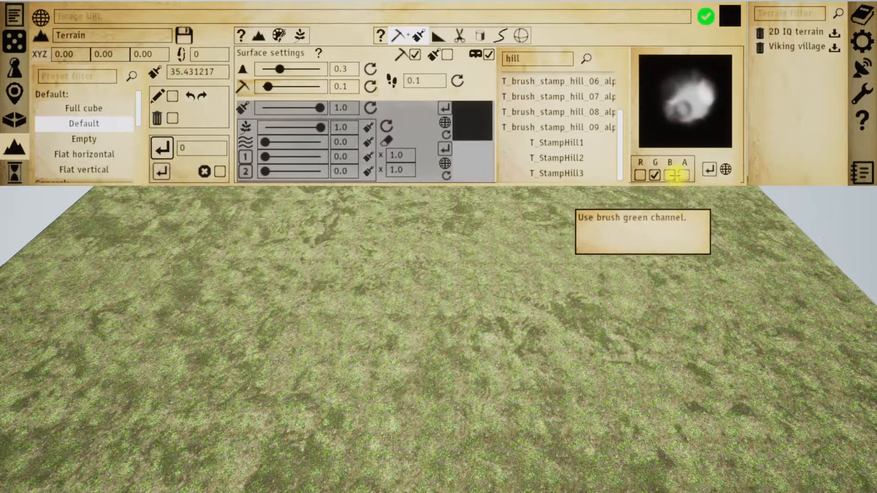
left_click(669, 175)
left_click(684, 175)
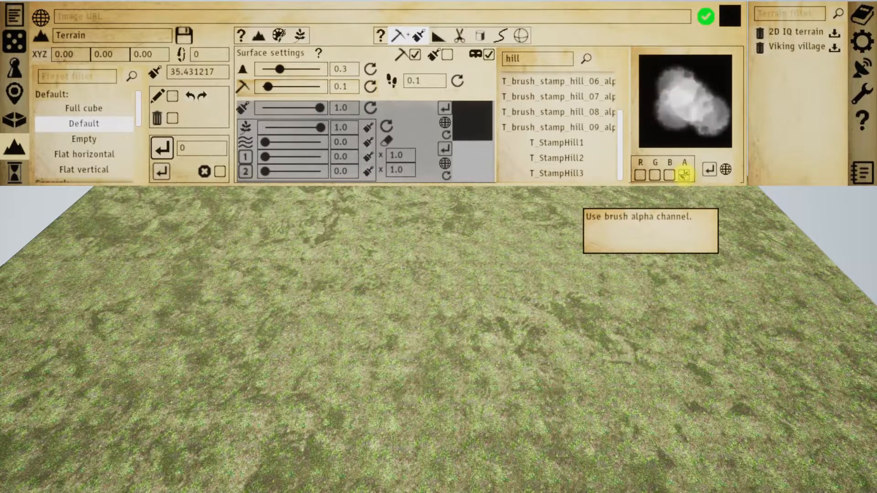
left_click(640, 175)
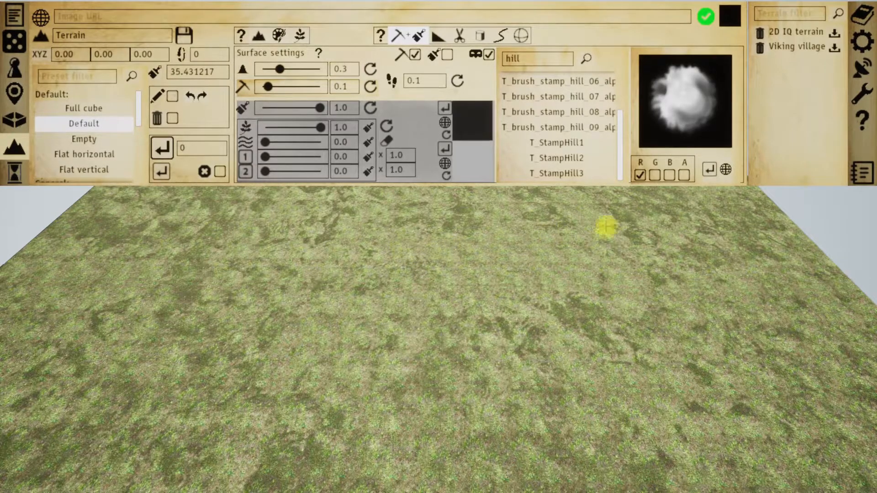
In edit mode, stamp two hills side by side at sculpting strength 0.3, the second at brush size about 47.2, and leave edit mode
left_click(172, 96)
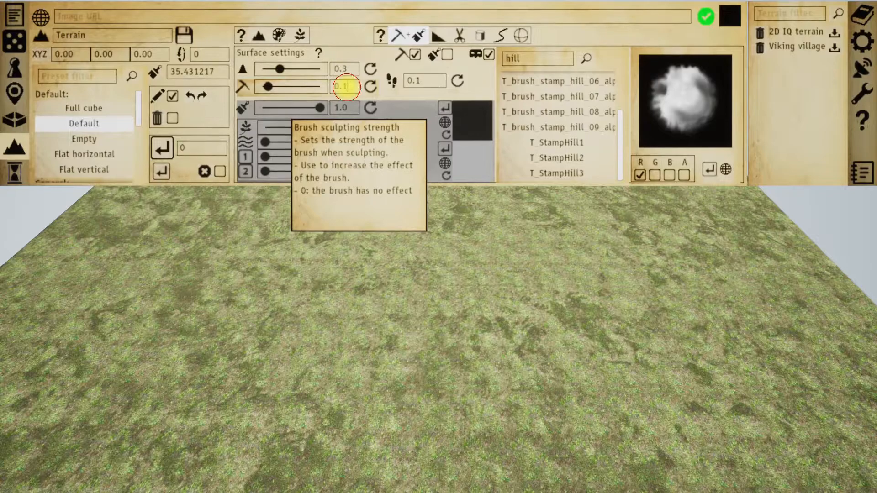
left_click_drag(346, 87, 319, 87)
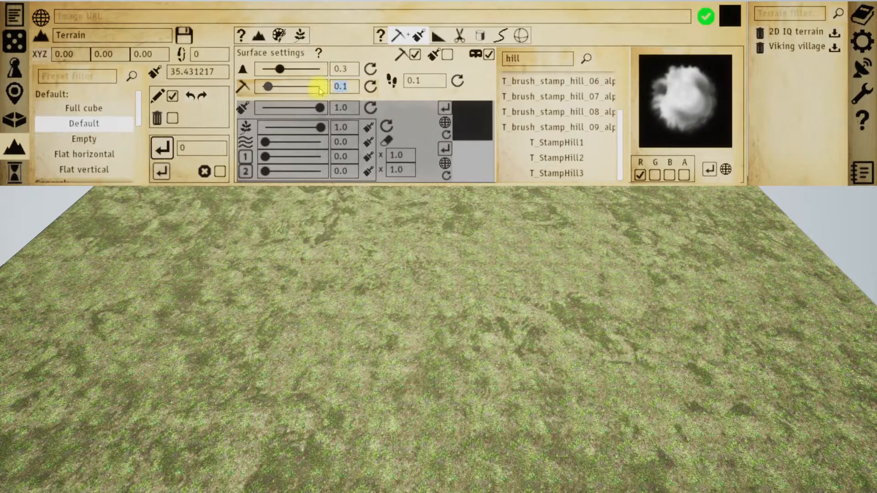
type("0.3")
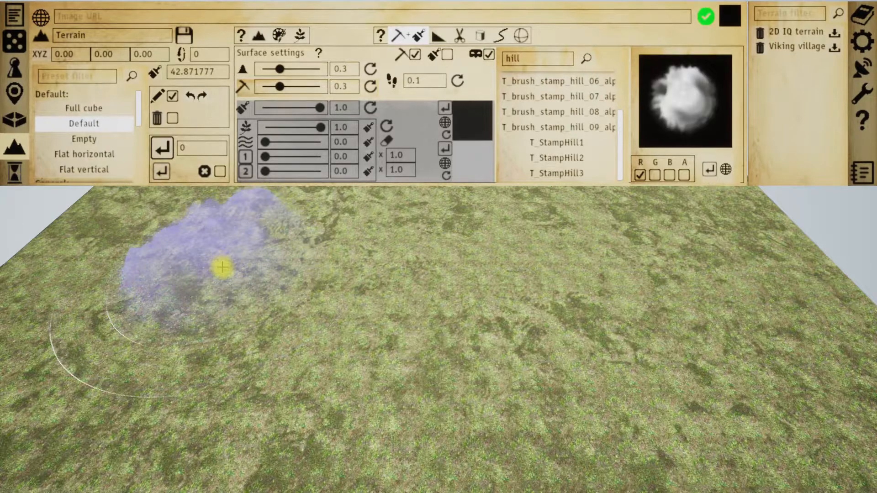
left_click(251, 250)
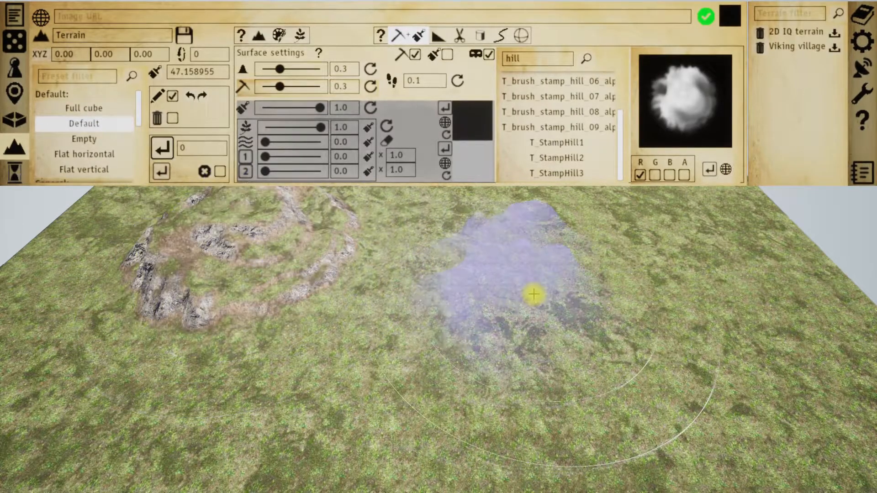
left_click(619, 252)
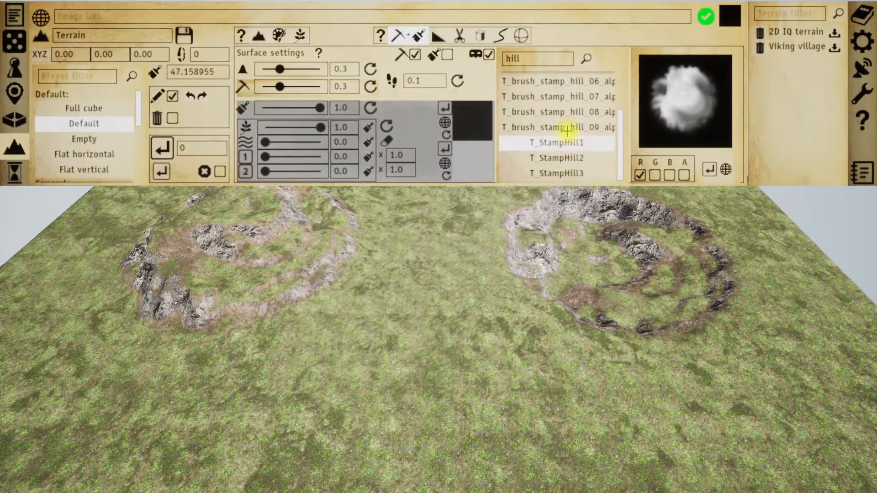
left_click(173, 97)
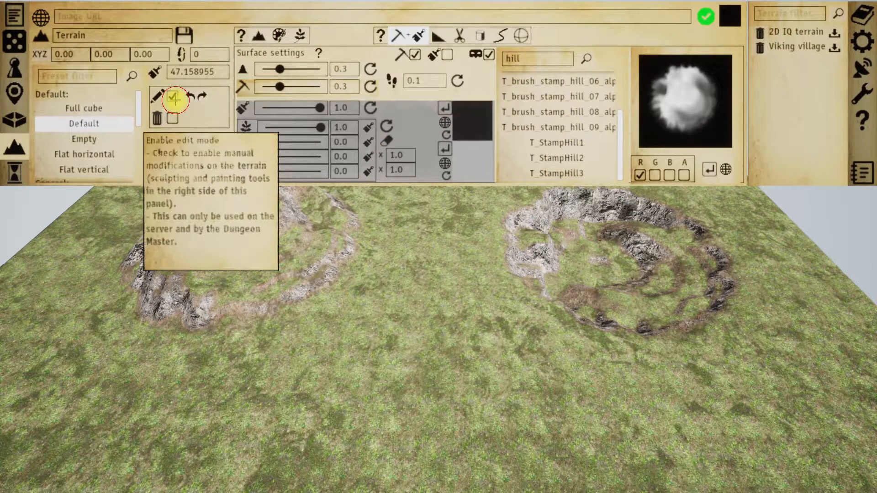
Clear the brush filter and browse the full list of brush textures
double_click(547, 58)
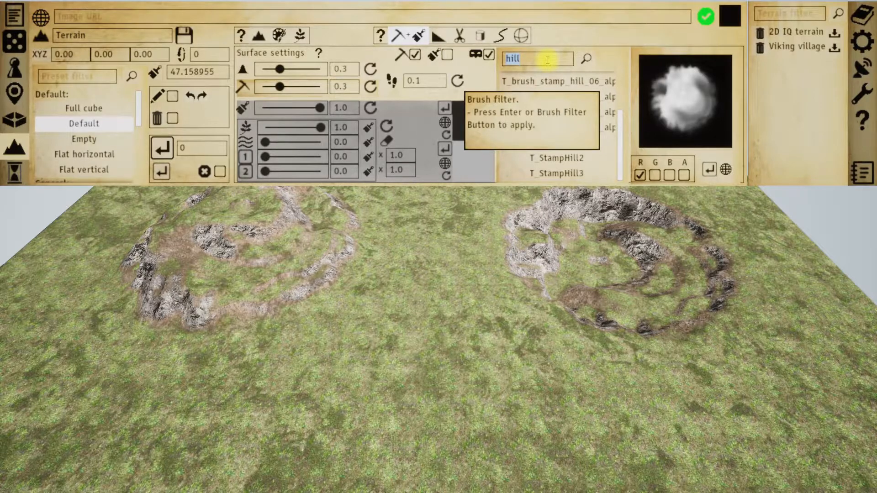
key("BackSpace")
key("Return")
scroll(580, 126, "down", 3)
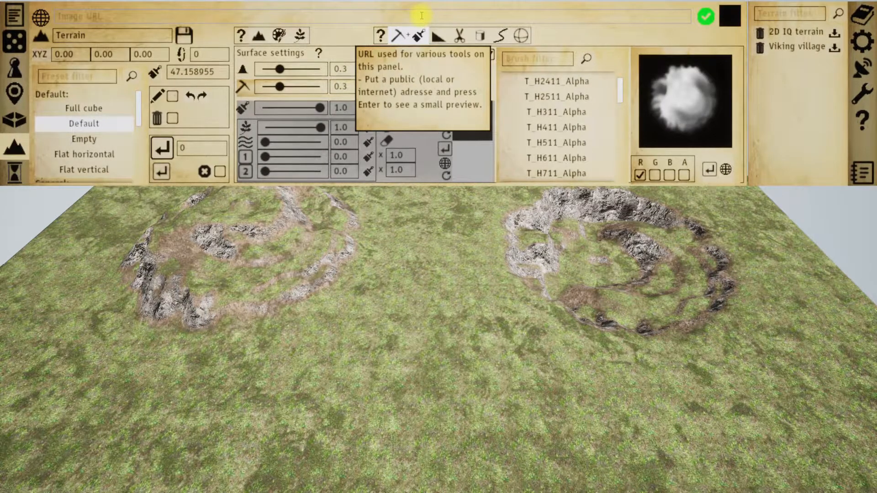
left_click(408, 35)
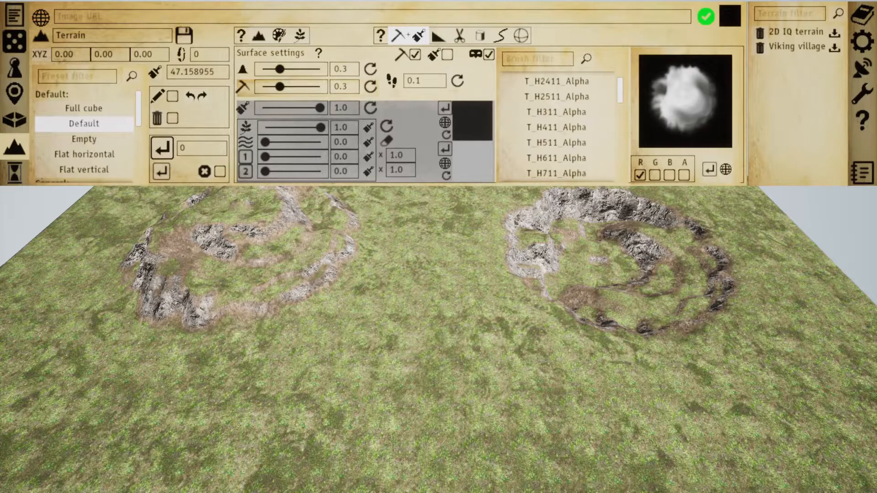
Switch to File Explorer to examine the pictures in Yag's Client\Images folder, and return to the terrain editor
key("alt+Tab")
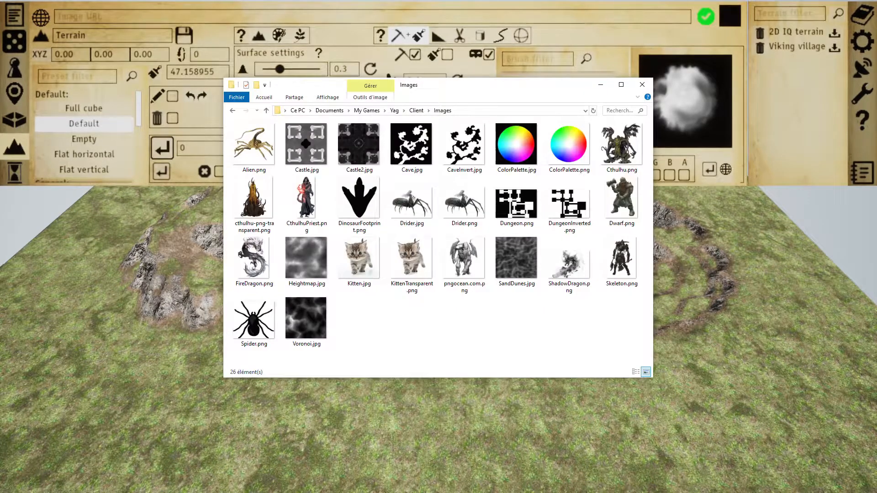
left_click_drag(454, 174, 427, 104)
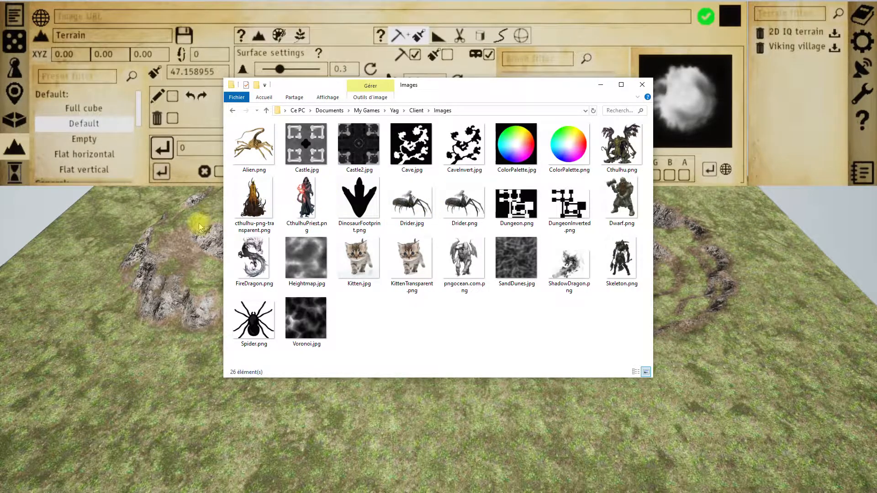
left_click(168, 263)
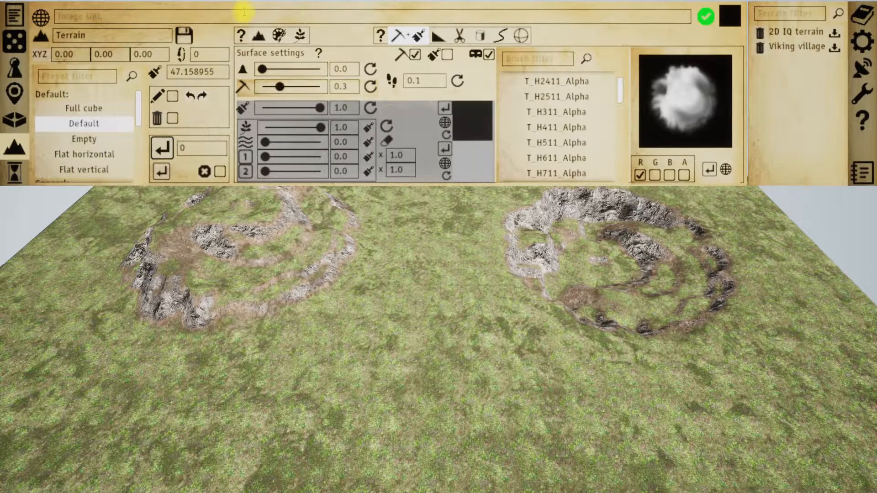
Load Kitten.jpg as the image URL and apply it as the brush texture with the red channel option disabled
key("Return")
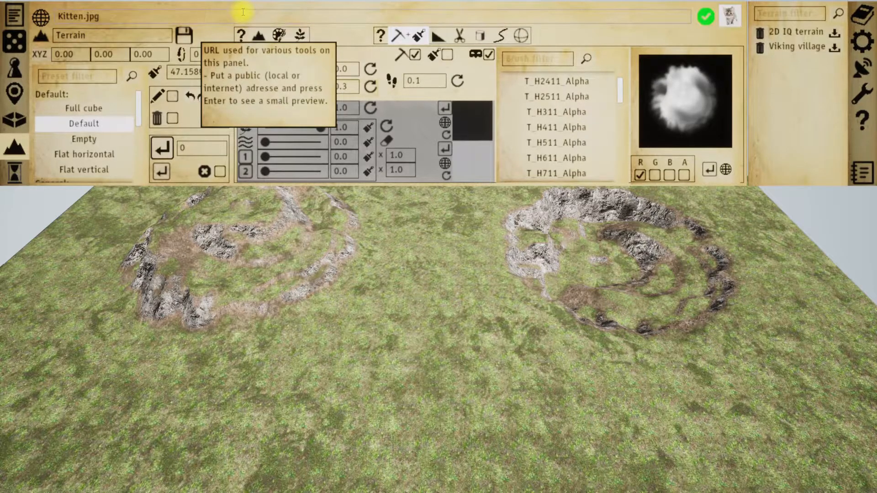
left_click(642, 175)
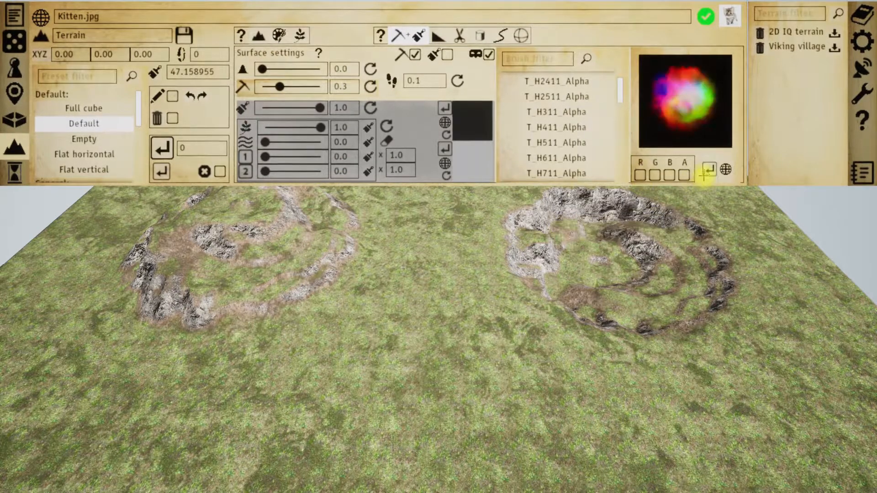
left_click(709, 170)
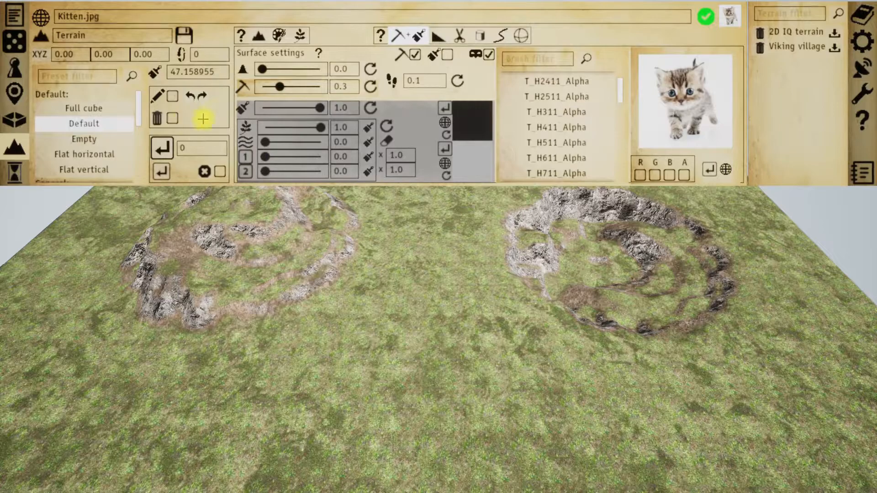
Delete all manual modifications, and stamp the kitten image over nearly the whole terrain in edit mode at brush size about 122.3
left_click(173, 118)
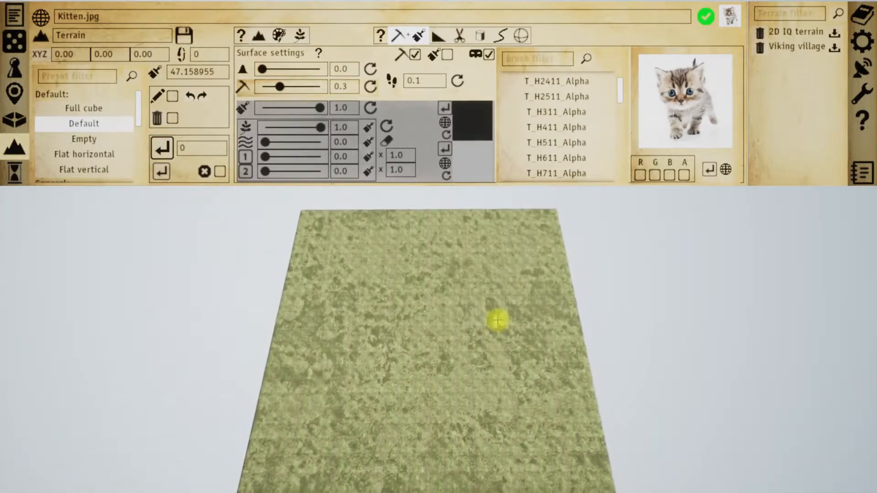
left_click(173, 96)
scroll(426, 308, "up", 5)
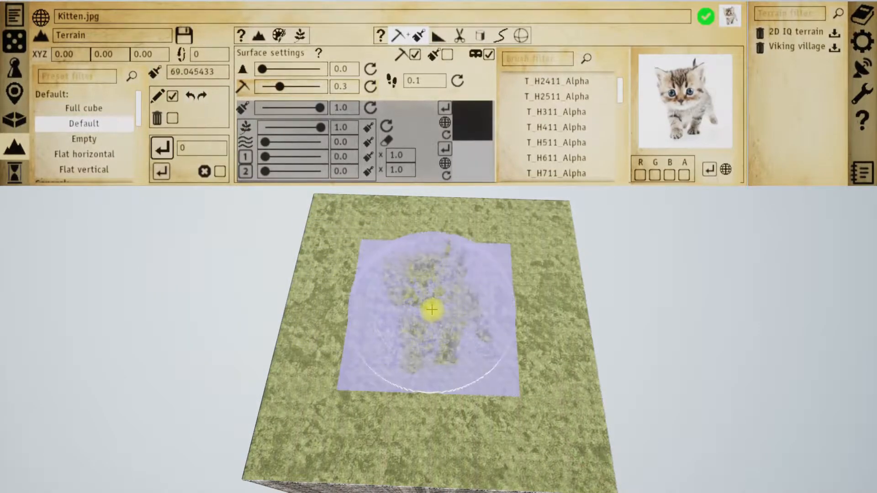
scroll(432, 309, "up", 2)
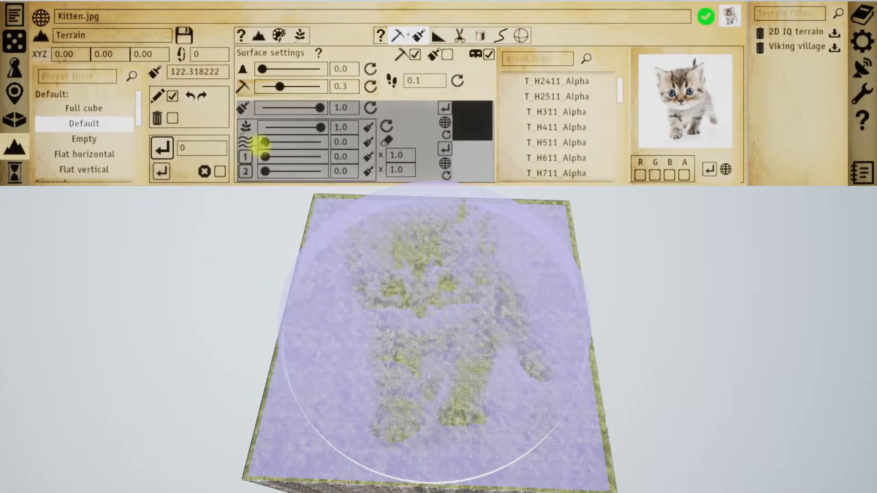
left_click(173, 95)
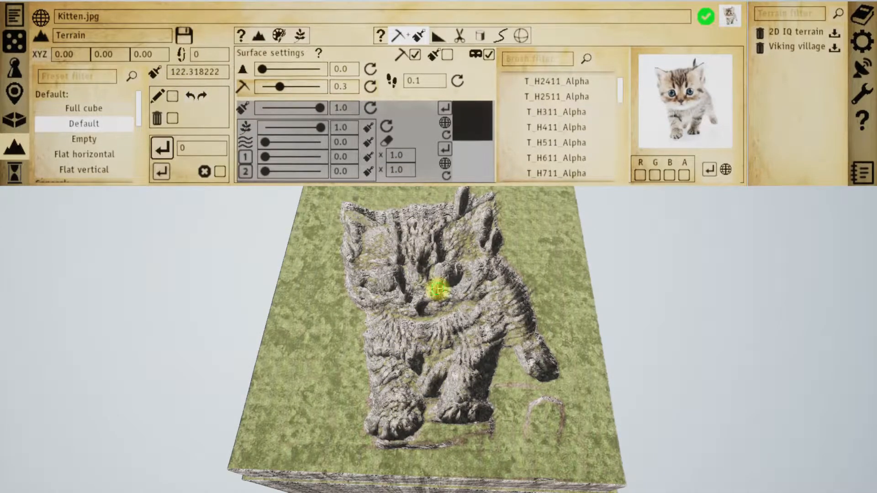
Examine the sculpted kitten relief up close and from directly above with the interface hidden, and show the interface again
scroll(437, 288, "up", 5)
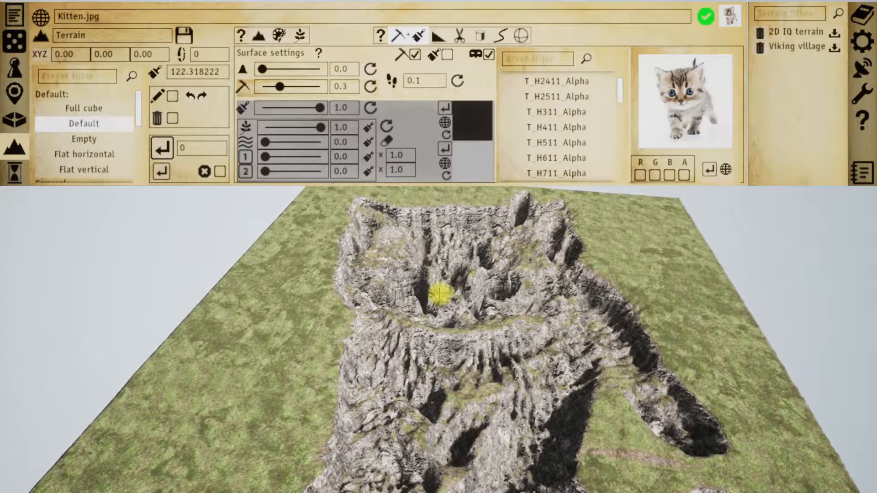
key("Tab")
scroll(437, 292, "up", 3)
mouse_move(437, 292)
middle_mouse_down()
mouse_move(401, 278)
mouse_move(419, 276)
mouse_move(423, 320)
mouse_move(451, 372)
middle_mouse_up()
scroll(418, 276, "up", 5)
scroll(415, 287, "down", 5)
right_click_drag(451, 372, 452, 377)
key("s")
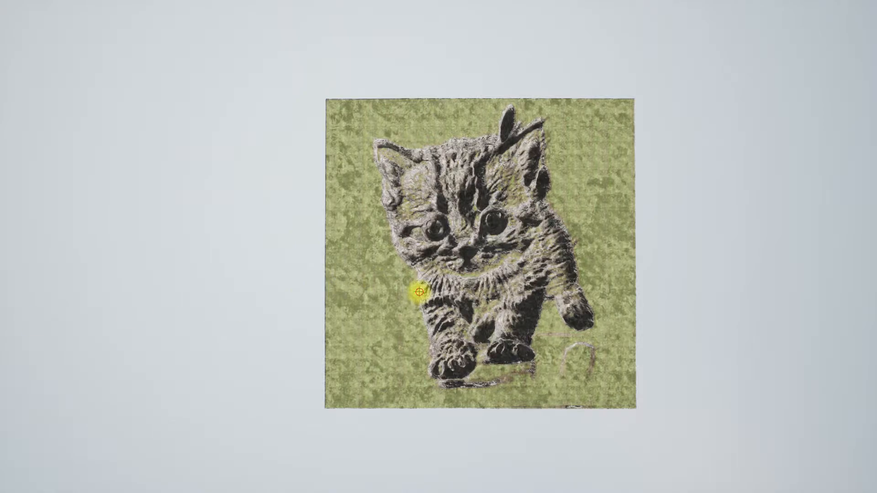
key("Tab")
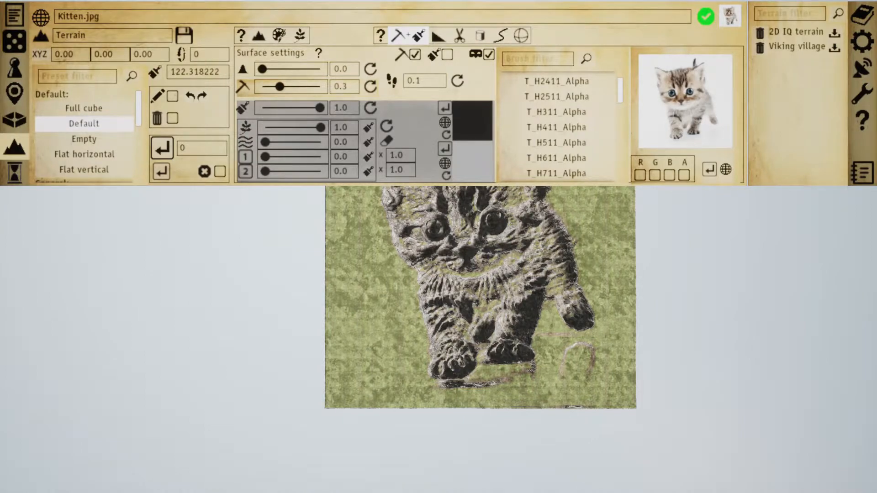
Load Spider.png as the image URL and apply it as the brush texture
left_click(151, 11)
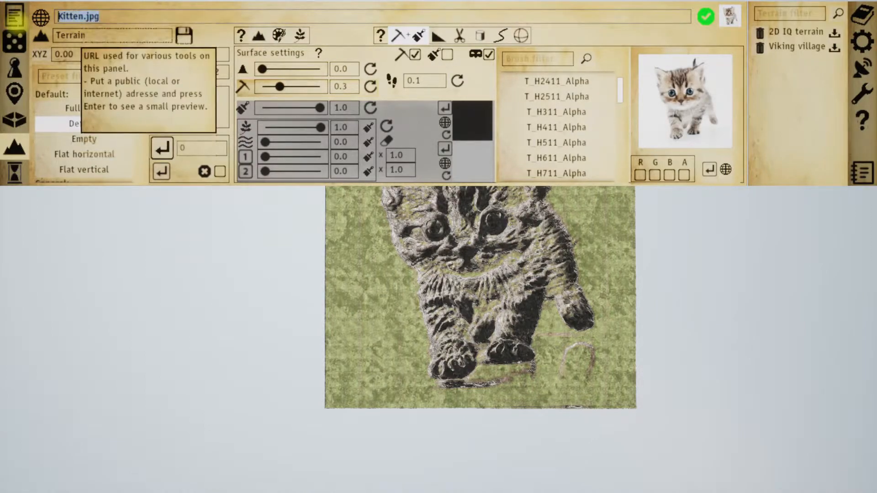
type("Spider.png")
key("Return")
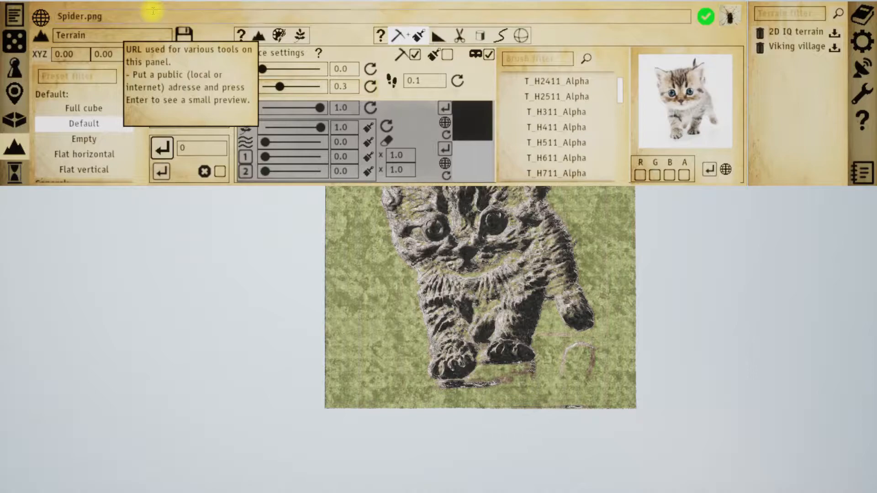
left_click(709, 170)
Delete all manual modifications and stamp the spider image in edit mode at sculpt strength 0.1 and brush size about 39.0
left_click(173, 118)
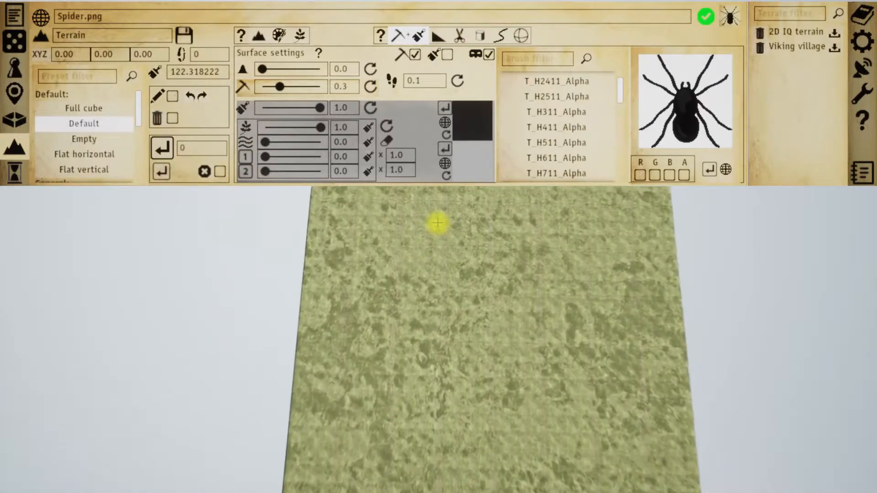
left_click(172, 94)
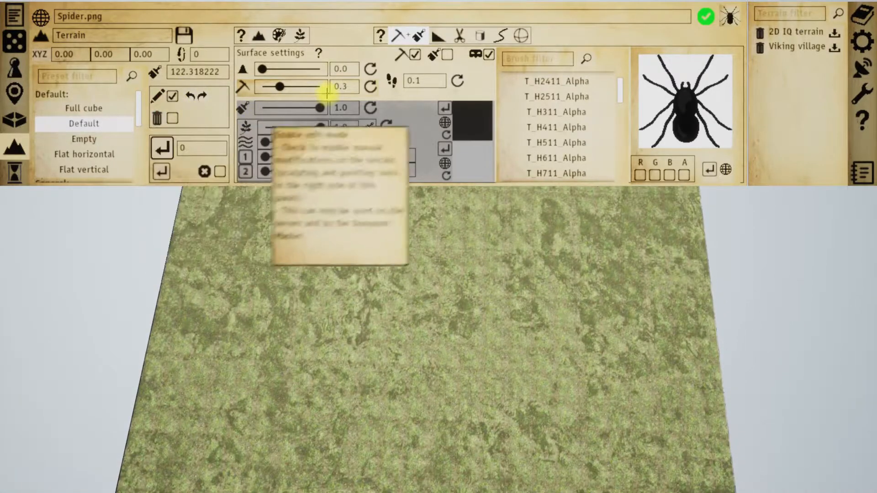
left_click(369, 86)
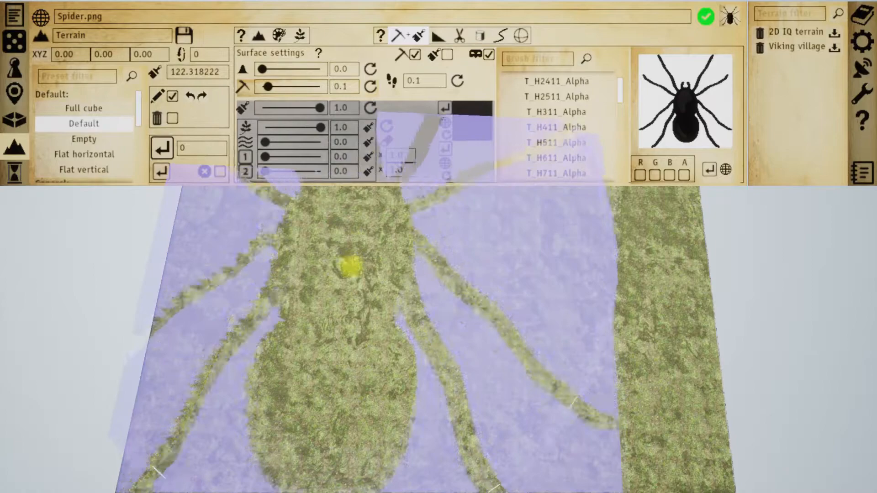
scroll(404, 249, "down", 5)
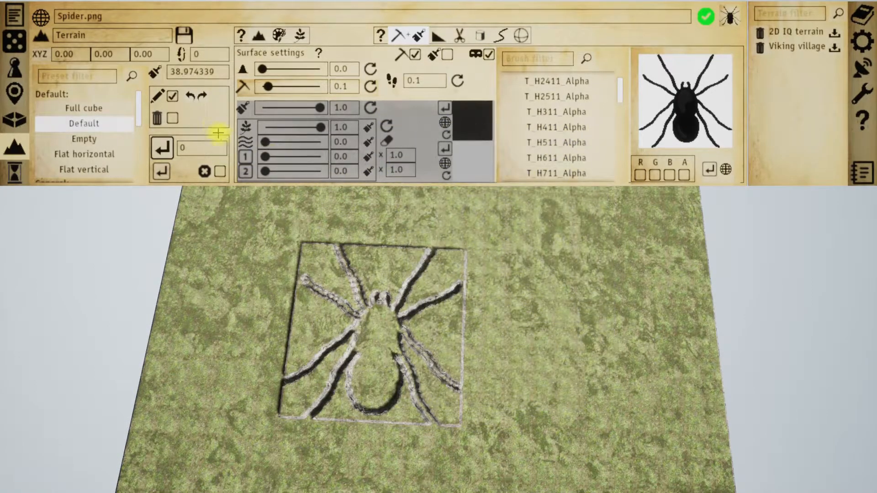
left_click(172, 95)
Examine the stamped spider relief up close with the interface hidden
right_click_drag(421, 284, 46, 309)
key("w")
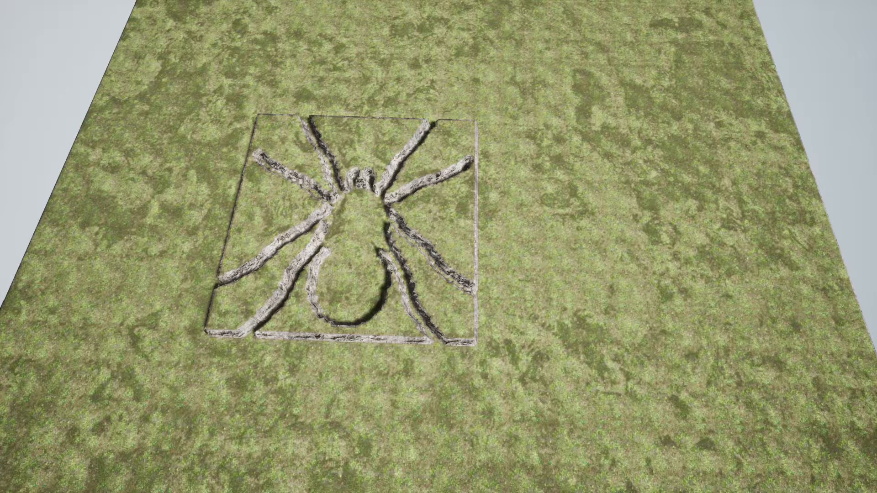
right_click_drag(426, 233, 425, 236)
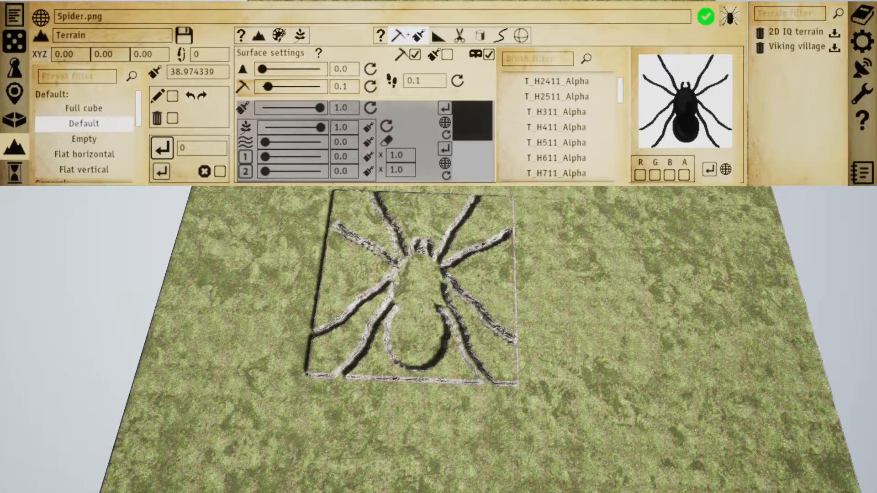
Load Cave.jpg as the image URL and apply it as the brush texture
left_click(121, 16)
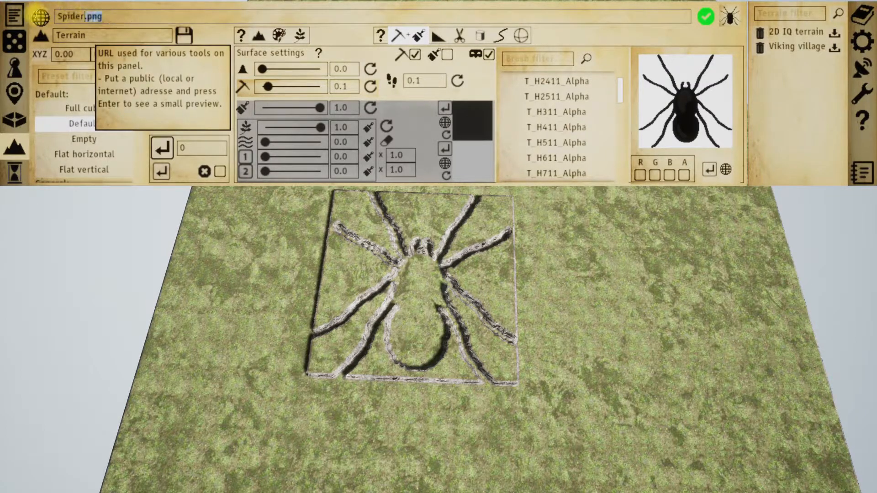
type("Cave.jpg")
key("Return")
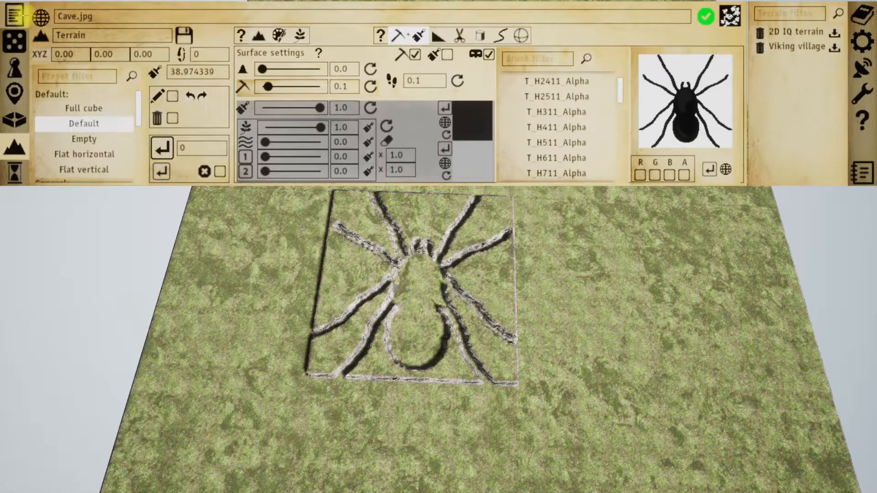
left_click(709, 169)
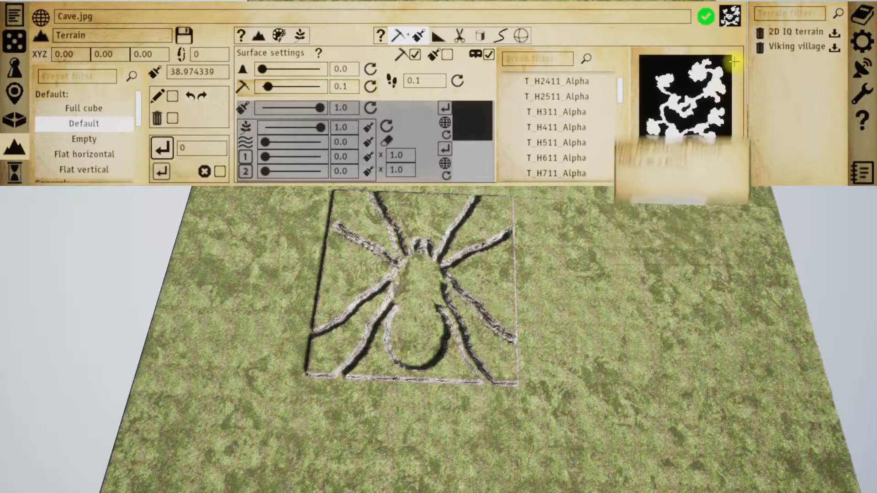
Delete all manual modifications and stamp the cave image twice side by side on the terrain's far half at brush size about 62.8
left_click(173, 118)
left_click(172, 98)
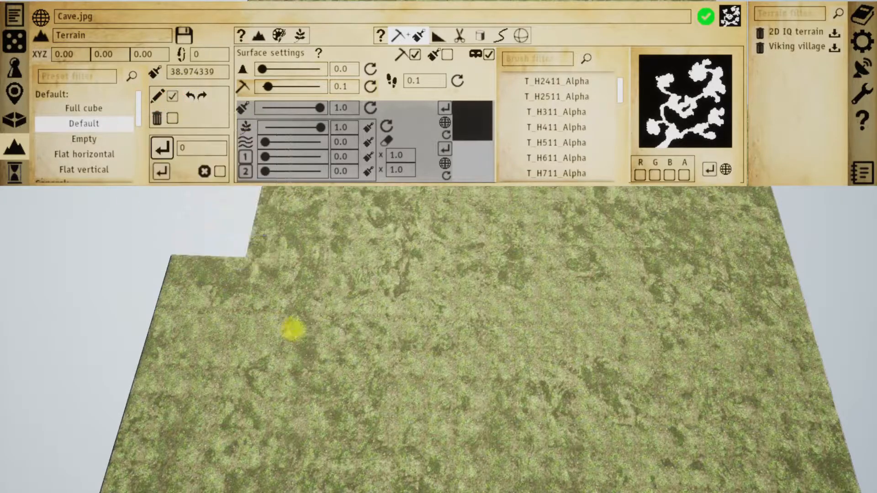
scroll(305, 333, "down", 5)
key("d")
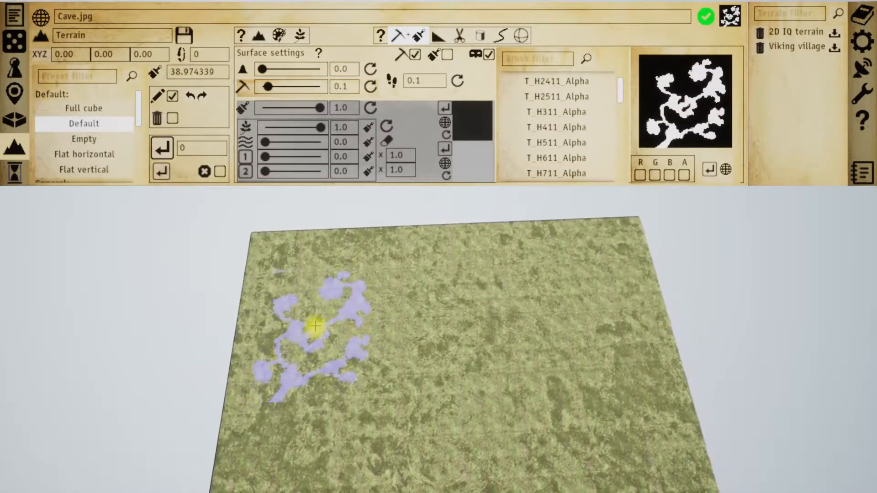
scroll(316, 332, "up", 3)
scroll(337, 334, "up", 2)
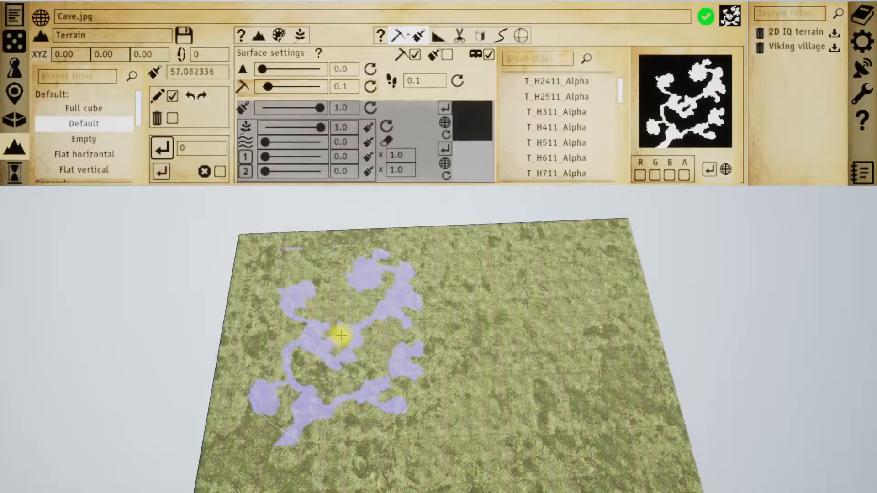
left_click(347, 343)
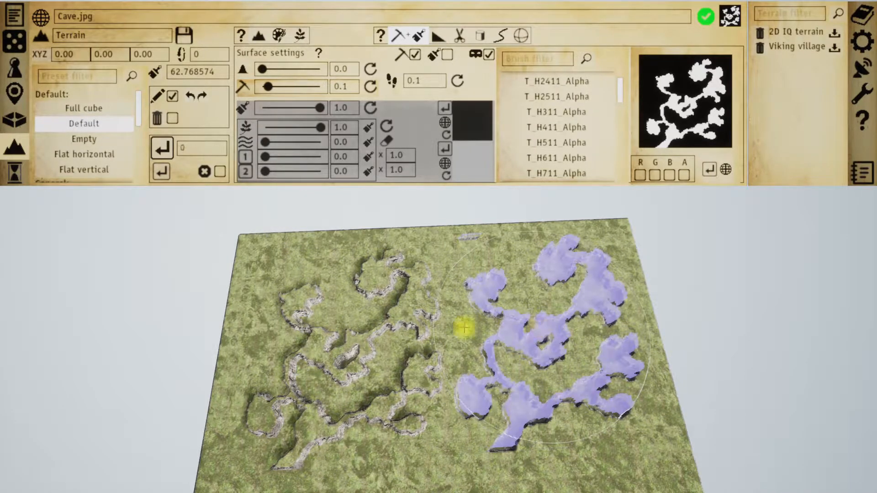
left_click(538, 328)
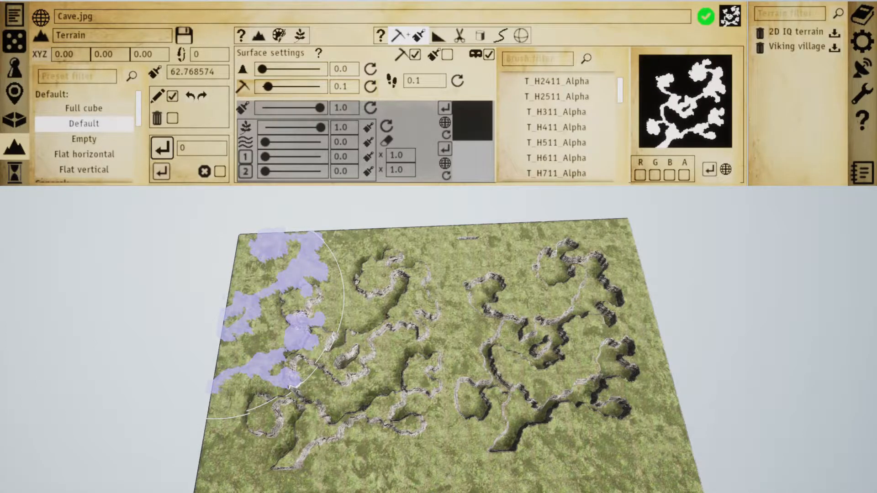
Load CaveInvert.jpg as the image URL and apply it as the brush texture
left_click_drag(113, 15, 39, 20)
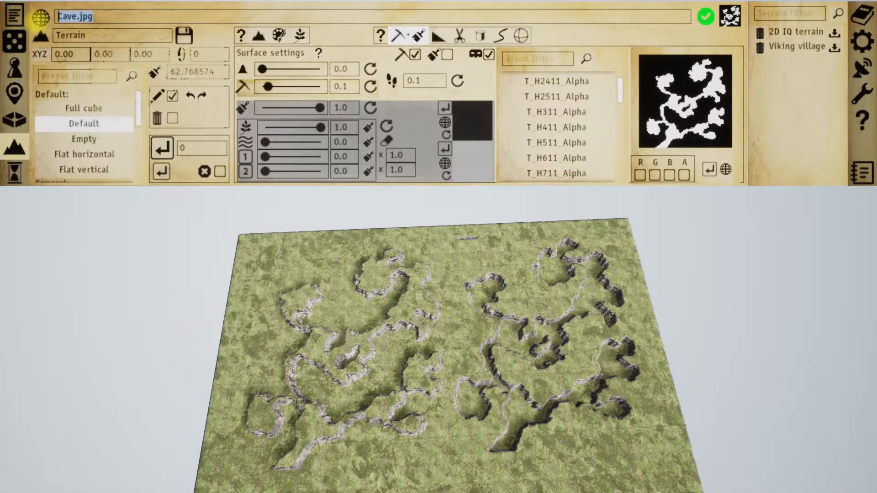
type("CaveInvert.jpg")
key("Return")
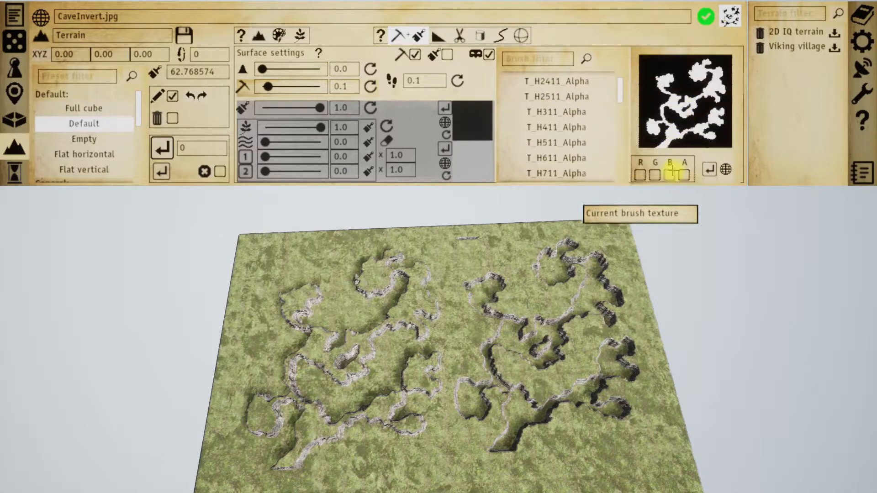
left_click(709, 169)
Stamp the inverted cave image twice side by side on the terrain's near half at brush size about 51.9, and leave edit mode
scroll(439, 268, "down", 3)
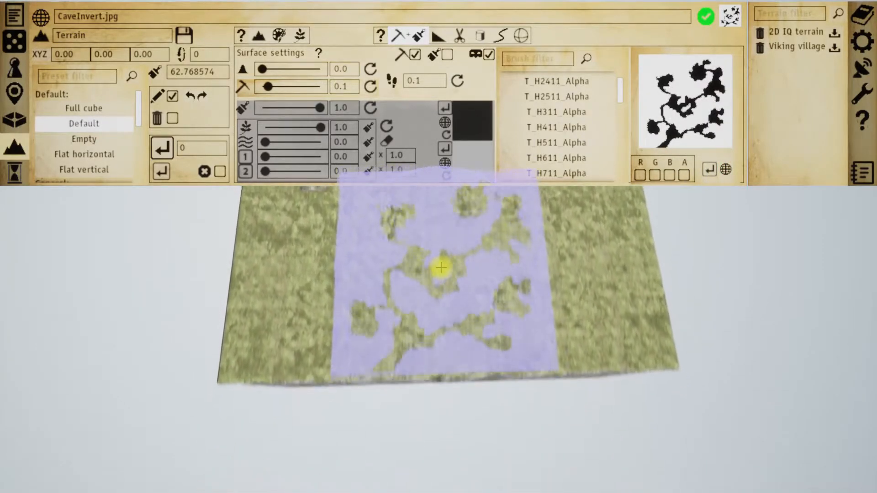
key("Tab")
scroll(358, 229, "down", 3)
scroll(351, 229, "up", 1)
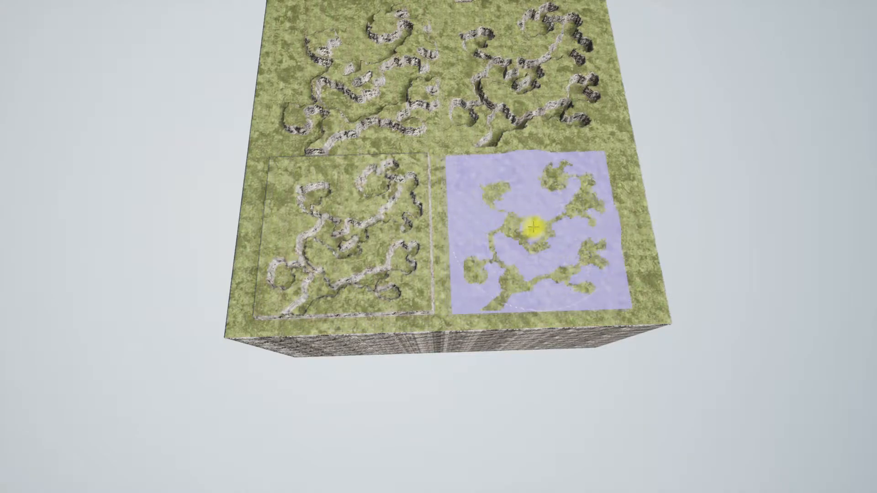
key("Tab")
left_click(172, 96)
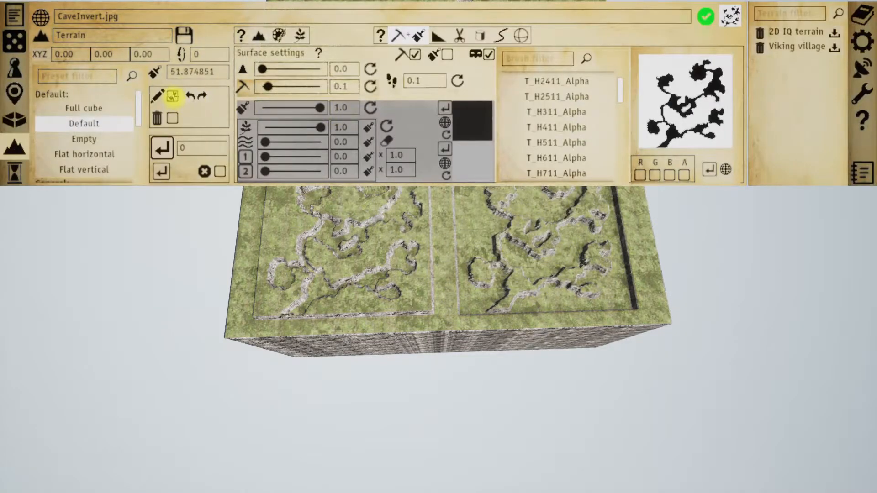
Examine the four cave reliefs up close and from a distance with the interface hidden
key("Tab")
scroll(450, 267, "up", 5)
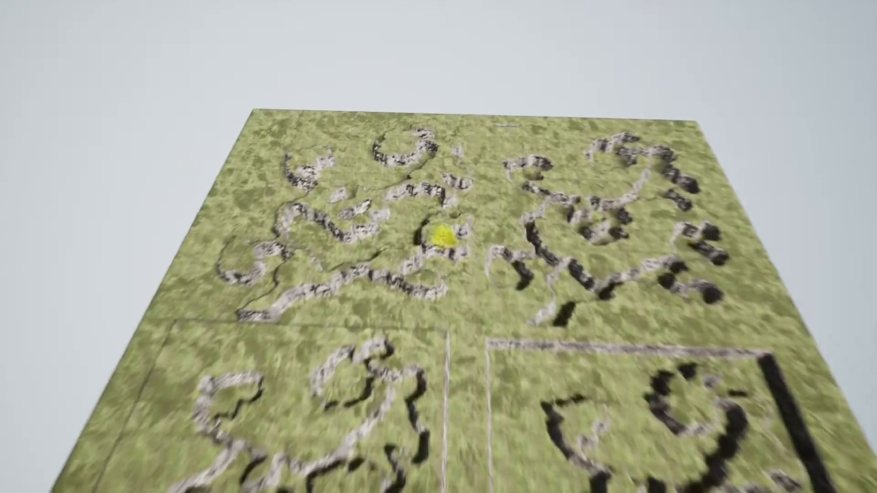
scroll(450, 257, "up", 8)
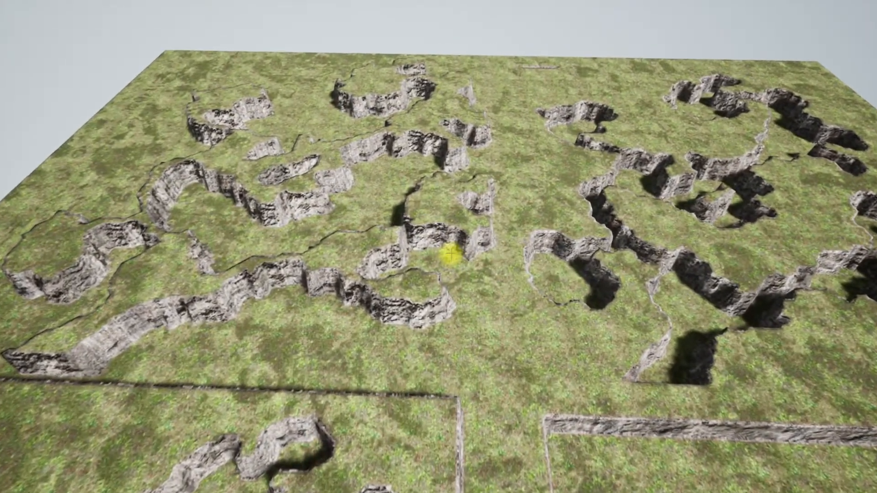
scroll(455, 242, "down", 8)
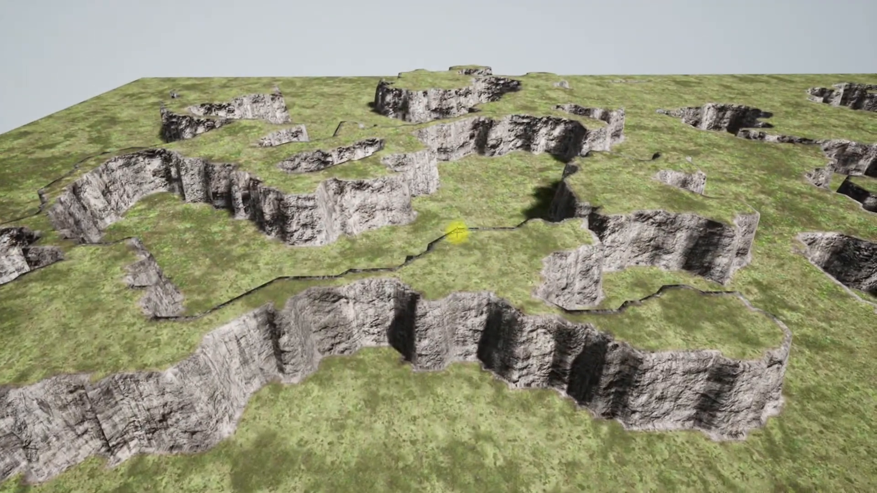
mouse_move(457, 232)
right_mouse_down()
mouse_move(452, 247)
mouse_move(454, 231)
right_mouse_up()
scroll(454, 233, "down", 10)
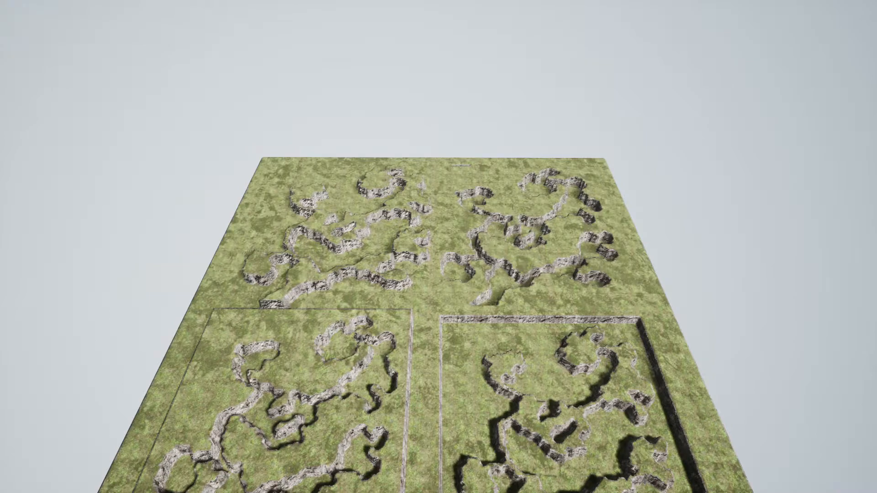
right_click_drag(315, 315, 314, 315)
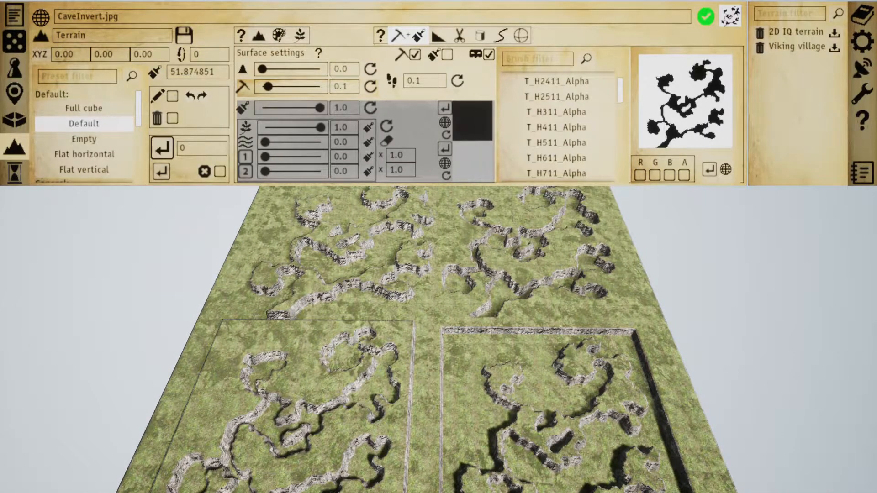
Load DungeonInverted.png as the image URL and apply it as the brush texture
left_click_drag(121, 17, 51, 12)
type("DungeonInverted.png")
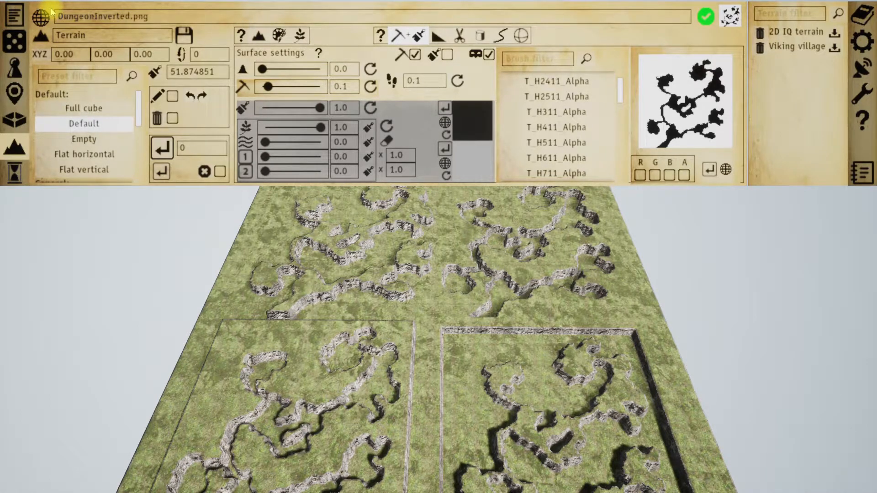
left_click(710, 169)
Delete all manual modifications and stamp the inverted dungeon image at mid-terrain in edit mode at brush size about 83.5
left_click(173, 118)
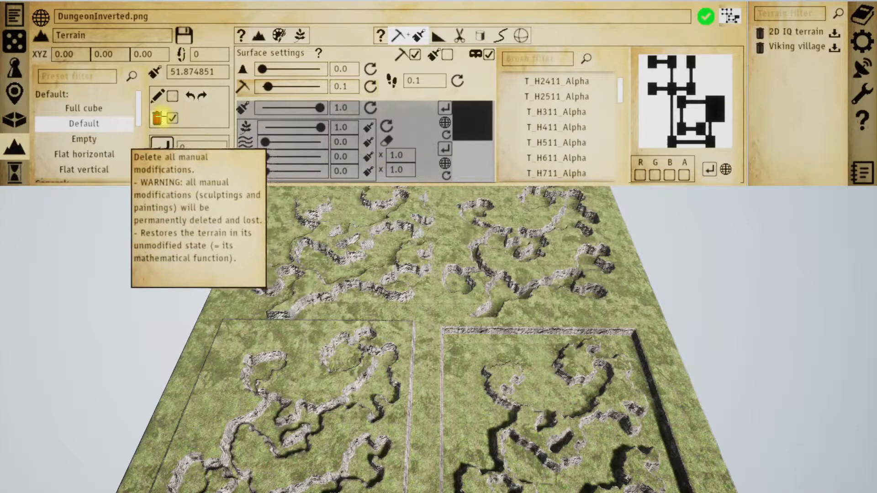
left_click(157, 118)
left_click(172, 96)
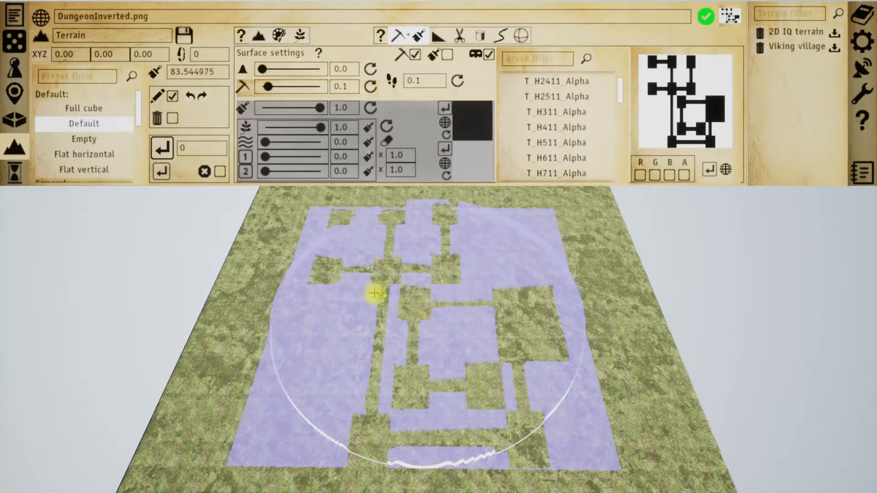
left_click(405, 297)
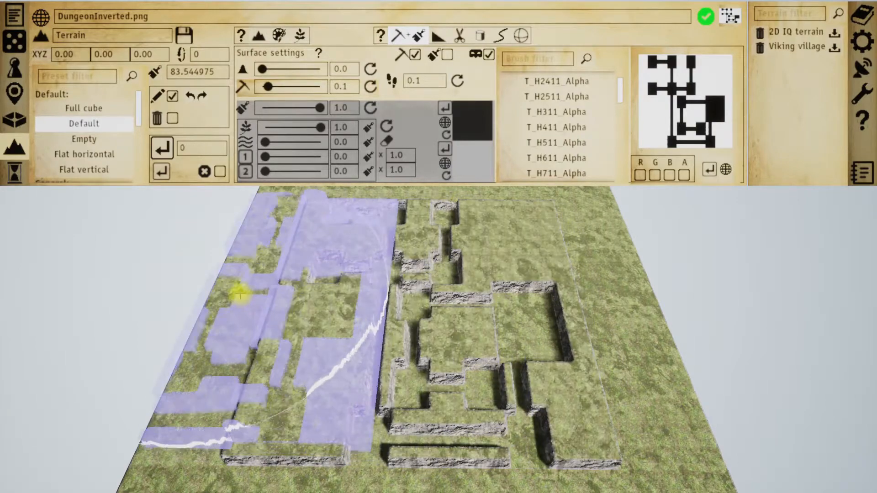
left_click(173, 96)
Examine the rooms and corridors of the sculpted dungeon from several distances
right_click_drag(448, 278, 444, 254)
key("w")
key("s")
key("w")
key("s")
key("w")
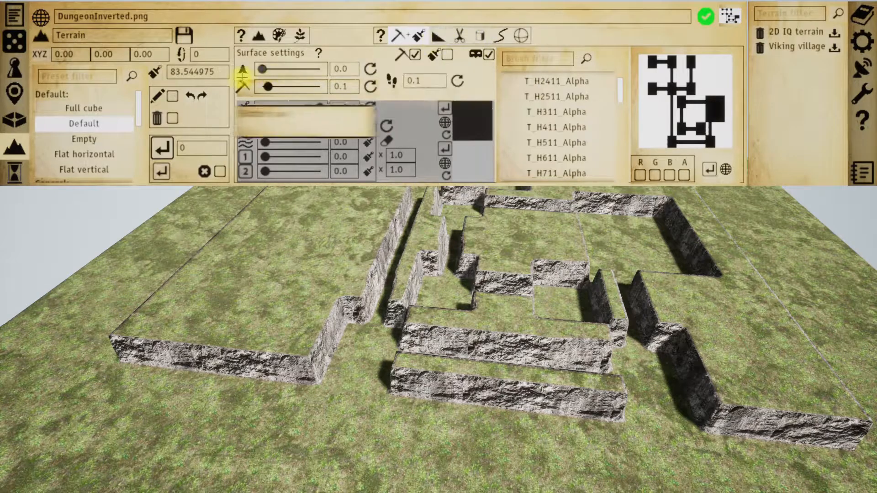
Enable edit mode and use the Flatten tool with a small brush to fill a strip across the long dungeon corridor
left_click(157, 97)
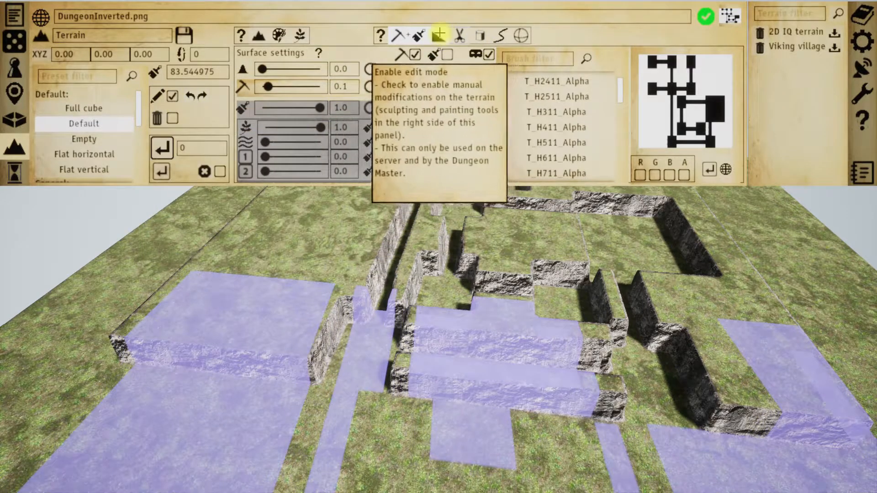
left_click(438, 36)
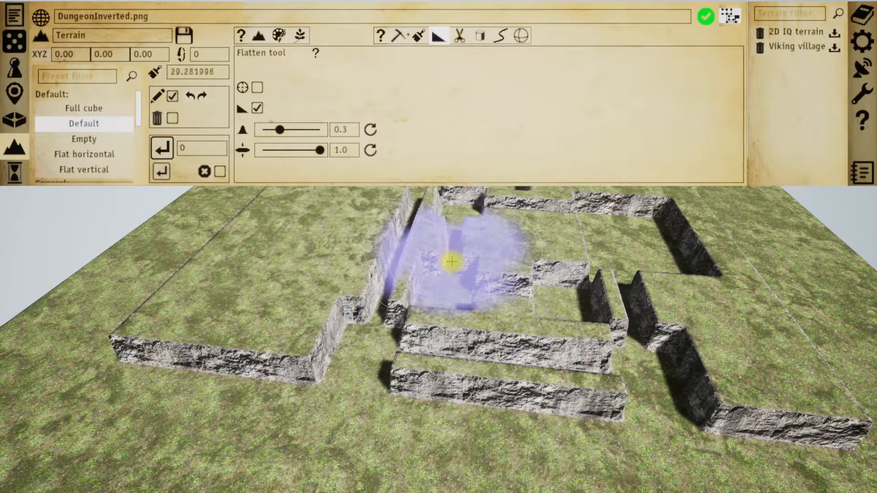
key("Tab")
key("w")
key("a")
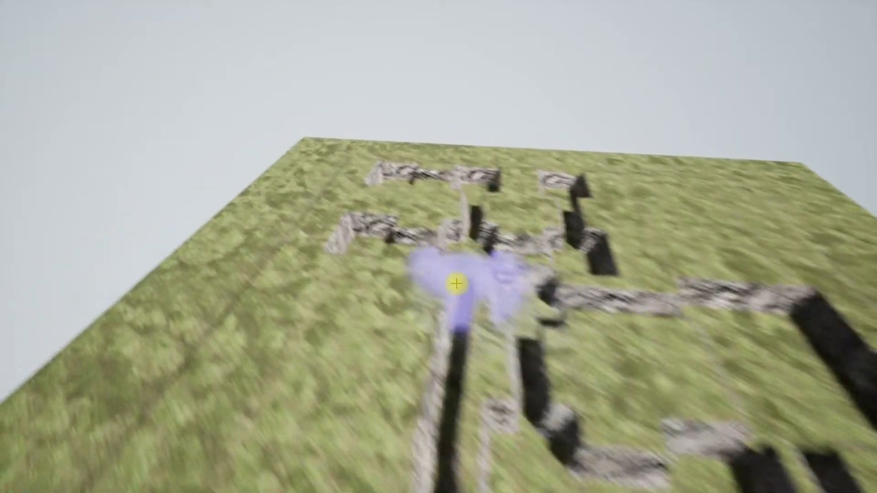
key("s")
key("w")
key("w")
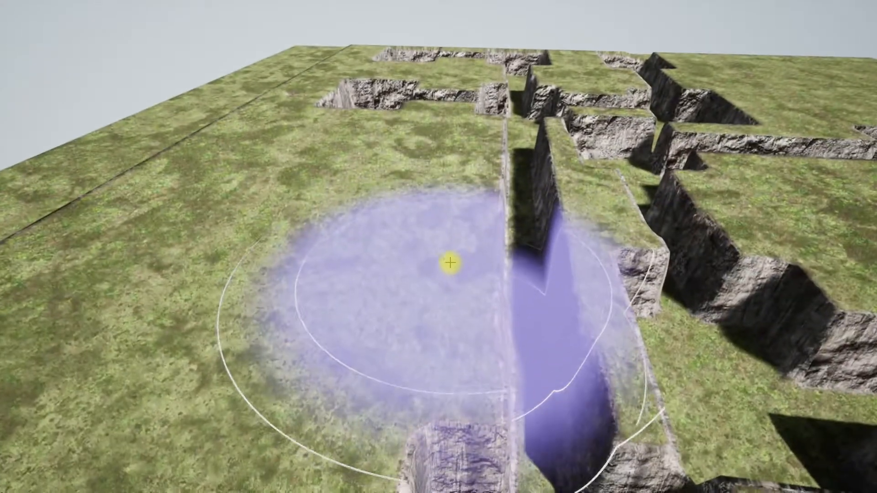
scroll(438, 242, "down", 5)
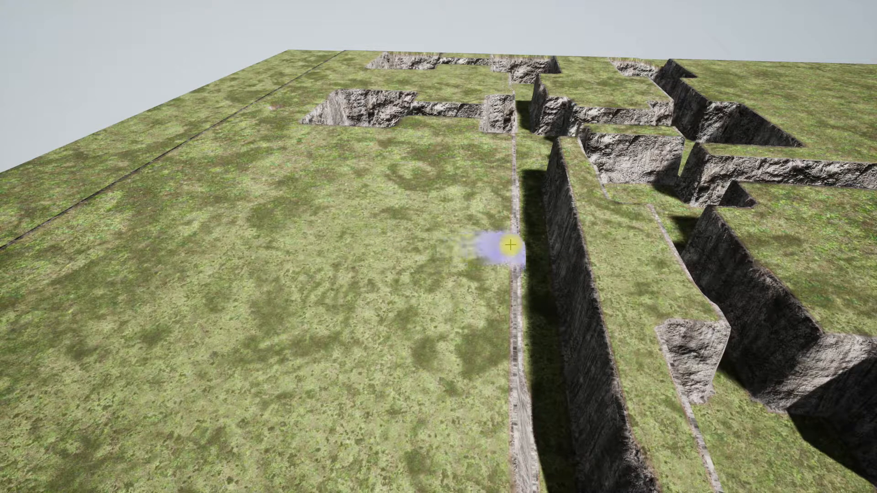
mouse_move(538, 241)
left_mouse_down()
mouse_move(577, 239)
mouse_move(611, 256)
left_mouse_up()
key("w")
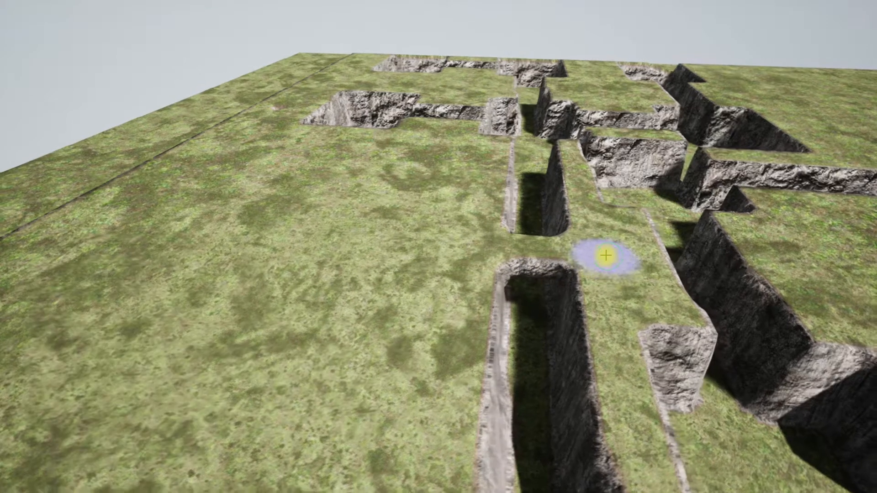
Examine the flattened corridor and the dungeon's rooms and passages from close up and from far above
key("w")
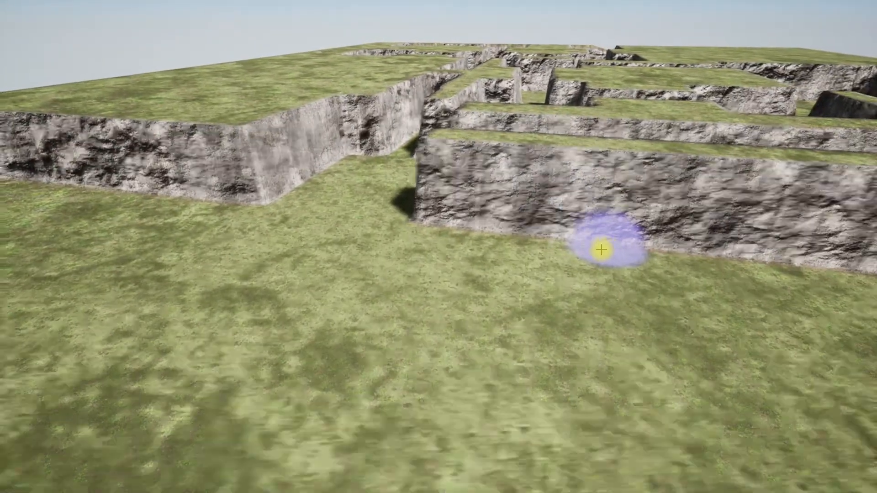
key("s")
right_click_drag(602, 250, 623, 260)
key("w")
key("w")
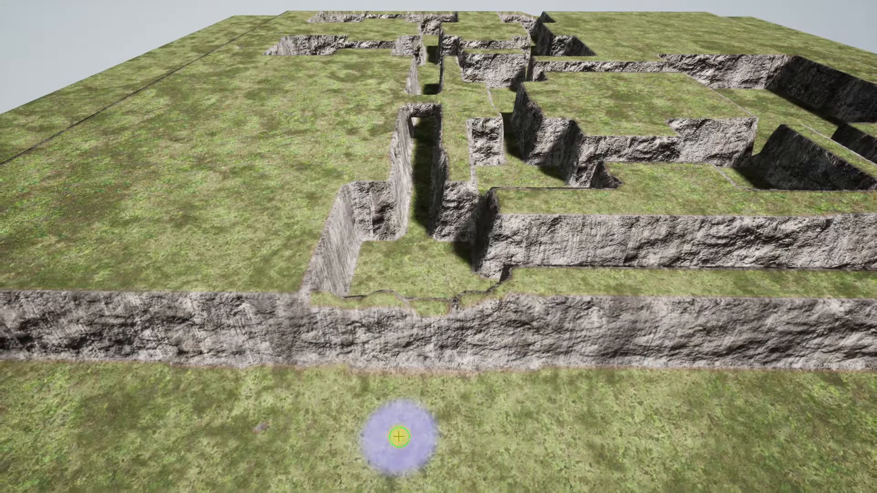
mouse_move(399, 437)
right_mouse_down()
mouse_move(350, 425)
mouse_move(327, 434)
mouse_move(245, 424)
mouse_move(392, 430)
mouse_move(448, 417)
mouse_move(424, 400)
mouse_move(421, 415)
mouse_move(416, 409)
right_mouse_up()
key("w")
key("s")
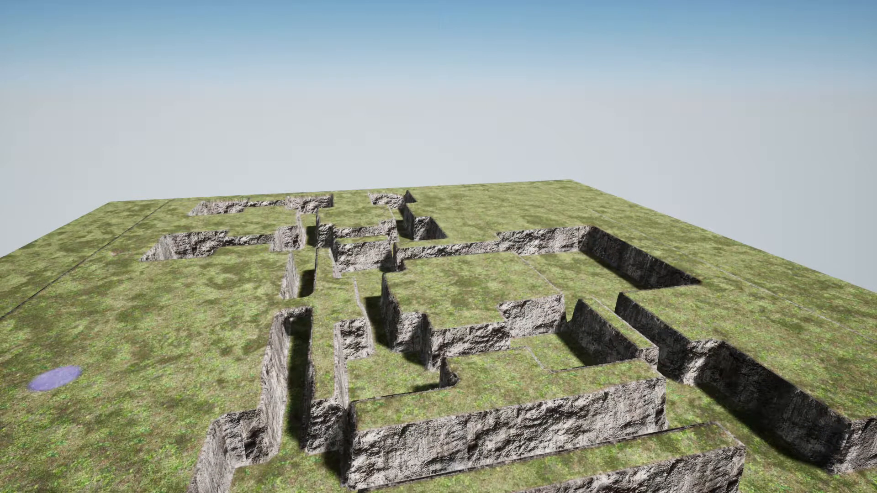
key("s")
right_click_drag(264, 264, 307, 278)
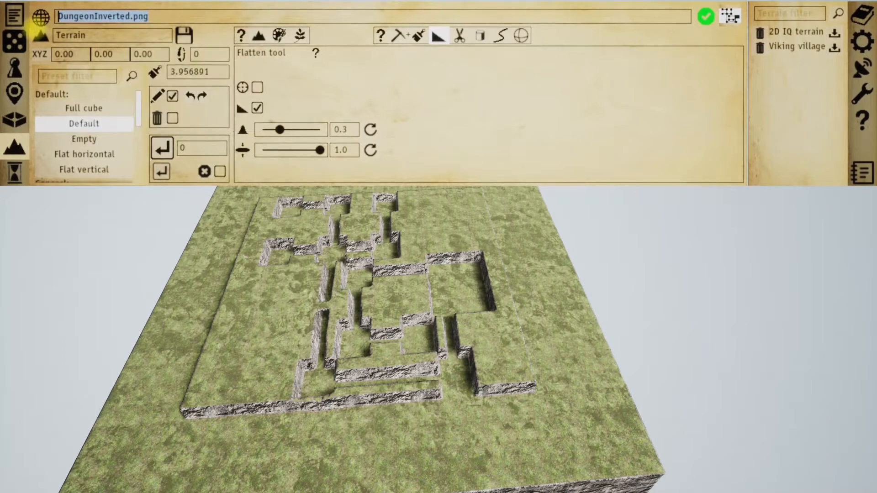
Enter Castle2.jpg as the image URL, set the brush sculpting strength to 0.4 and apply the image as the brush texture
left_click(90, 16)
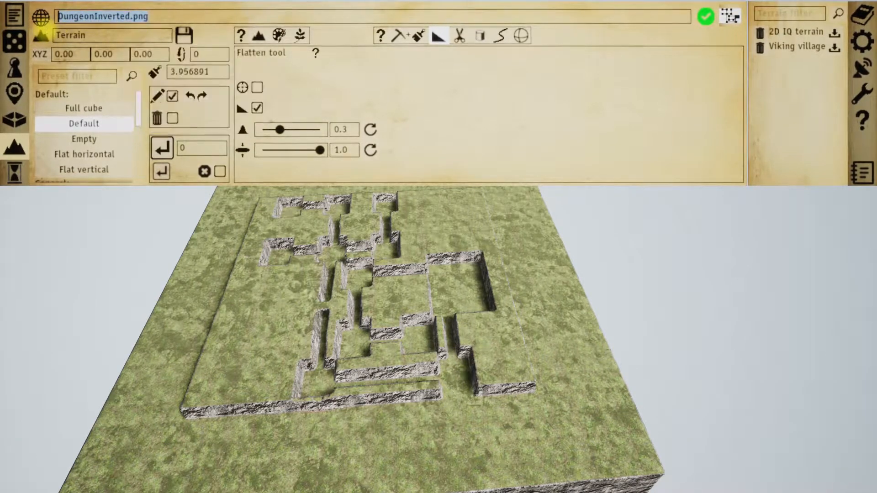
type("Castle2.jpg")
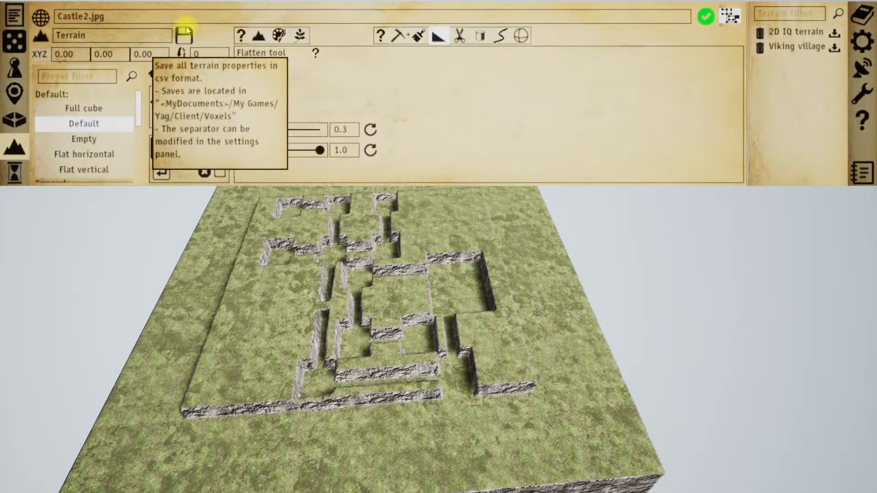
left_click(410, 35)
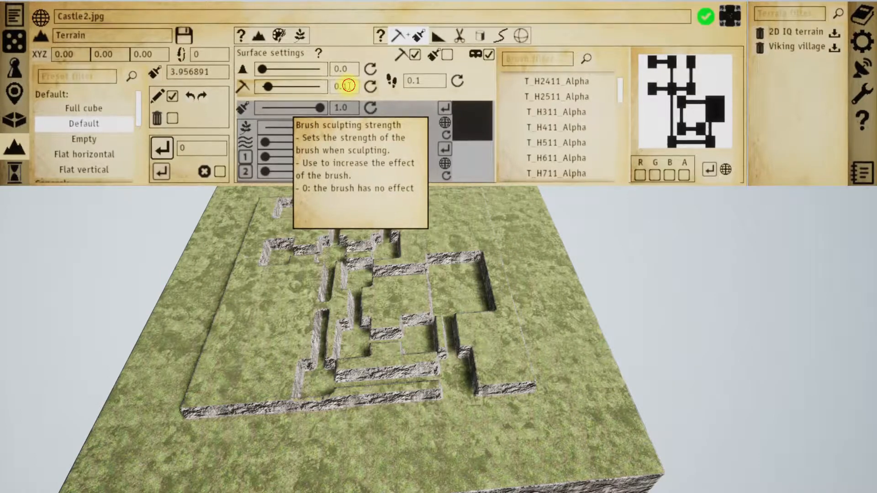
left_click_drag(348, 87, 305, 86)
type("0.4")
key("Return")
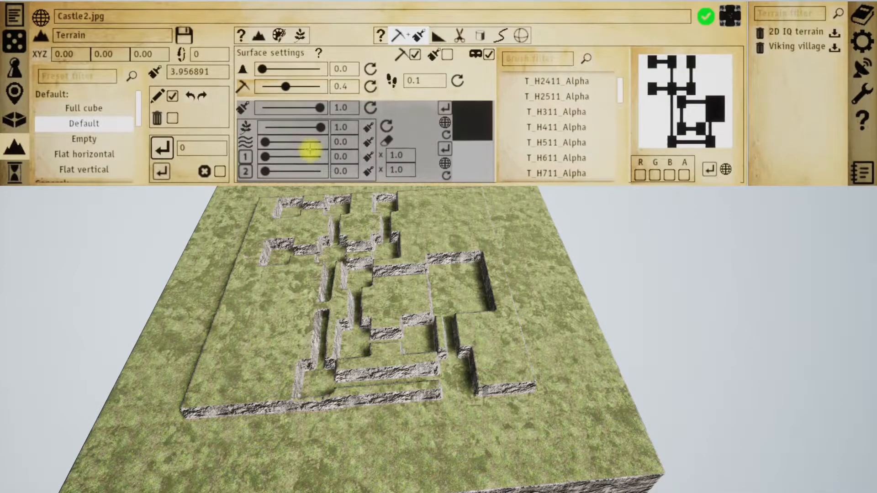
left_click(725, 170)
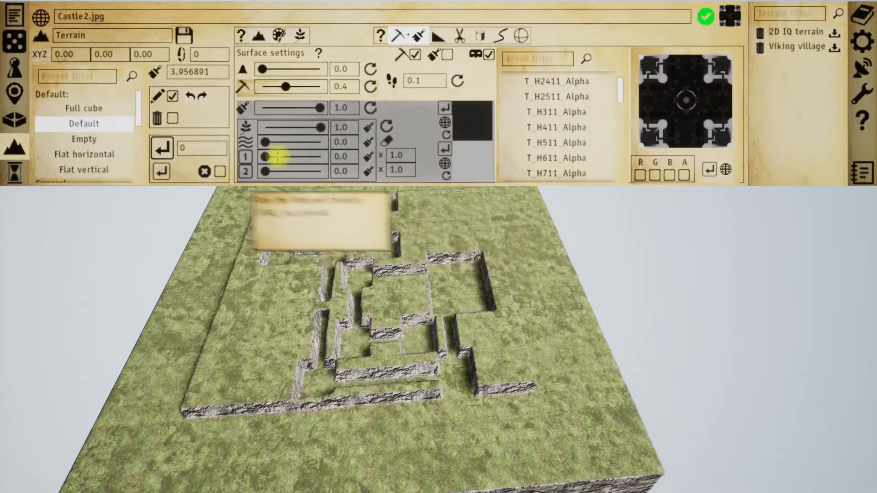
Delete all manual modifications, stamp the castle image mid-terrain at brush size about 111.2, and turn off edit mode
left_click(172, 117)
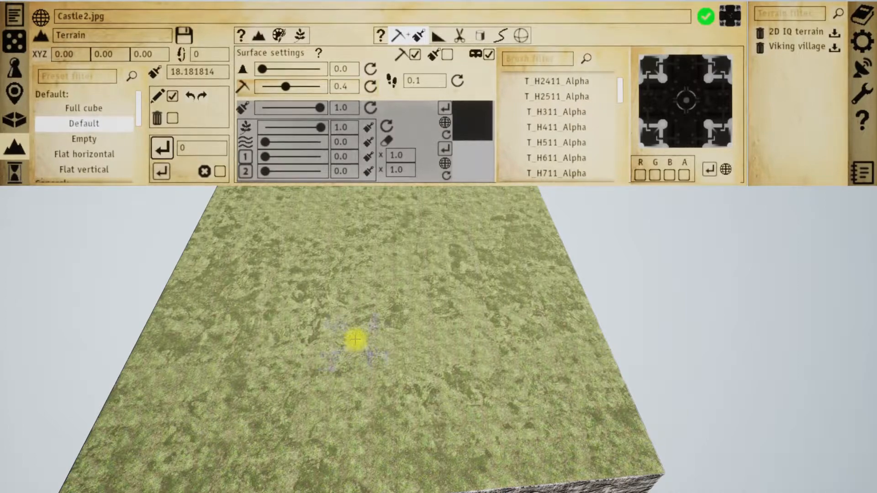
scroll(368, 330, "up", 9)
scroll(377, 290, "up", 8)
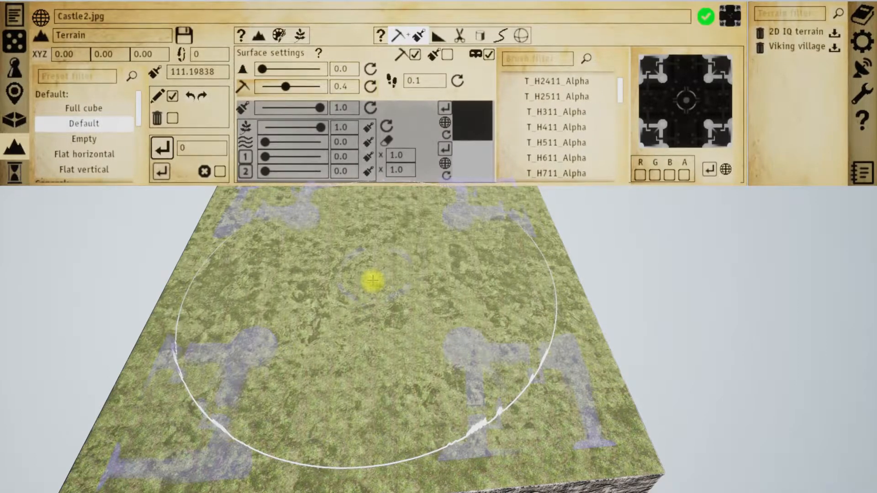
left_click(373, 280)
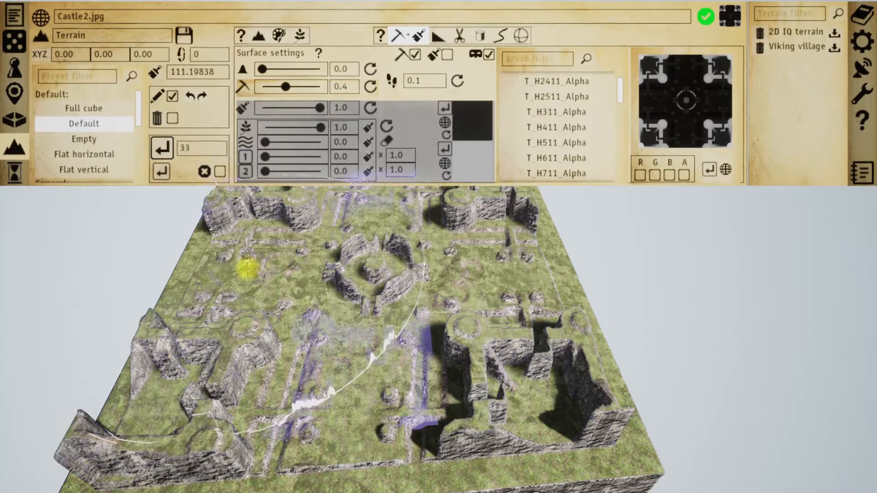
left_click(173, 96)
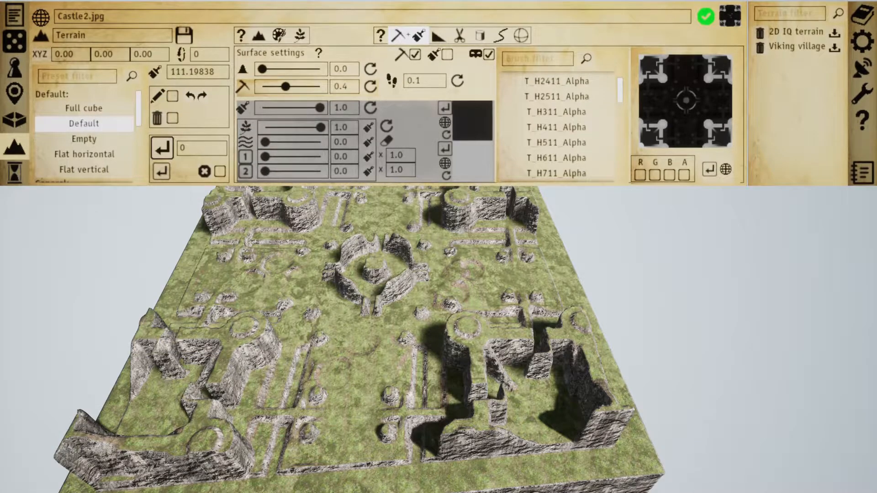
Place a default human pawn on the open grass between the small rocks of the castle terrain
left_click_drag(531, 403, 501, 333)
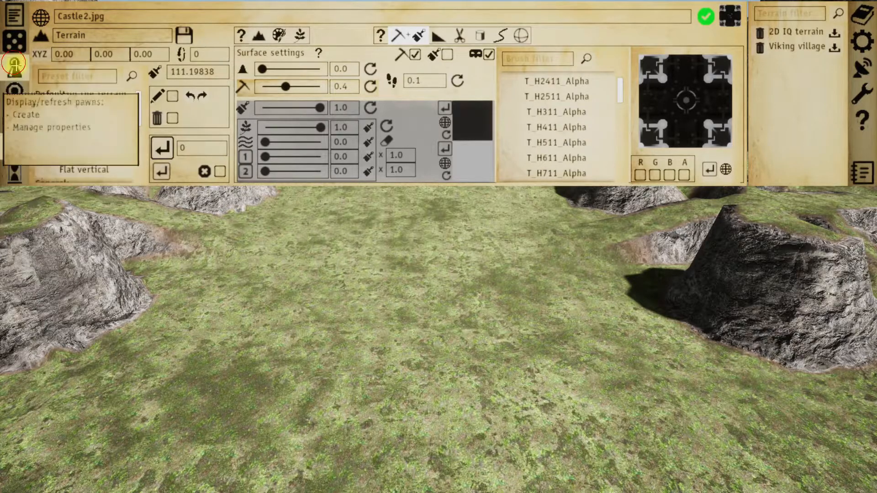
left_click(15, 67)
left_click(316, 26)
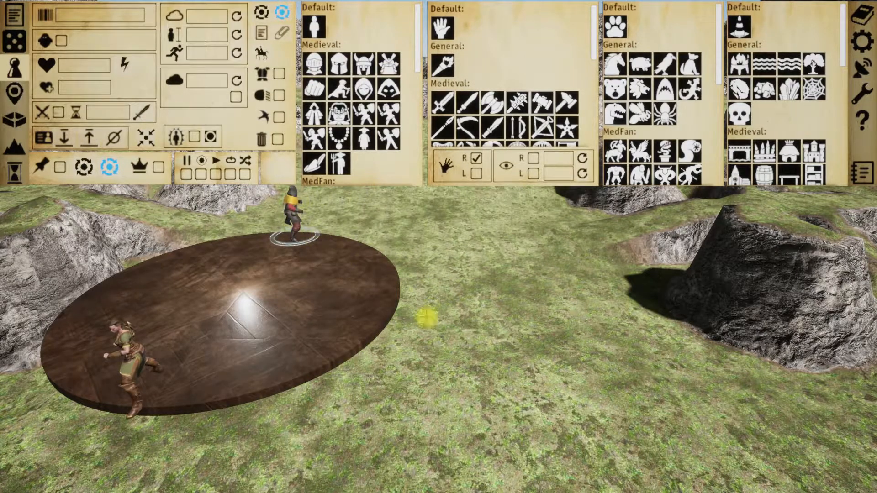
left_click(519, 413)
right_click(656, 396)
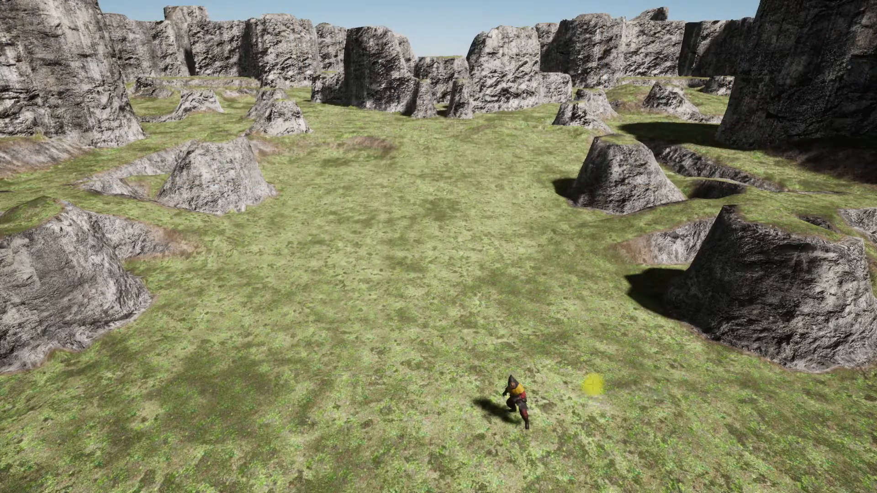
scroll(593, 385, "down", 5)
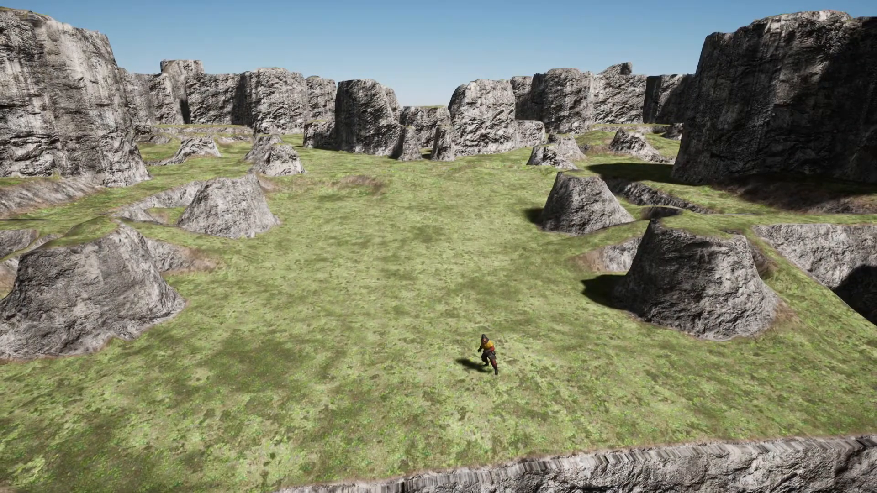
scroll(545, 256, "down", 8)
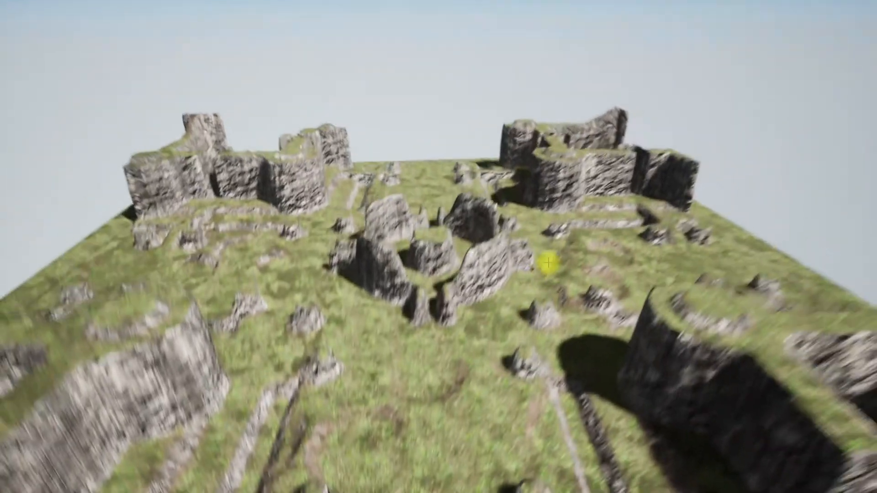
scroll(548, 261, "up", 8)
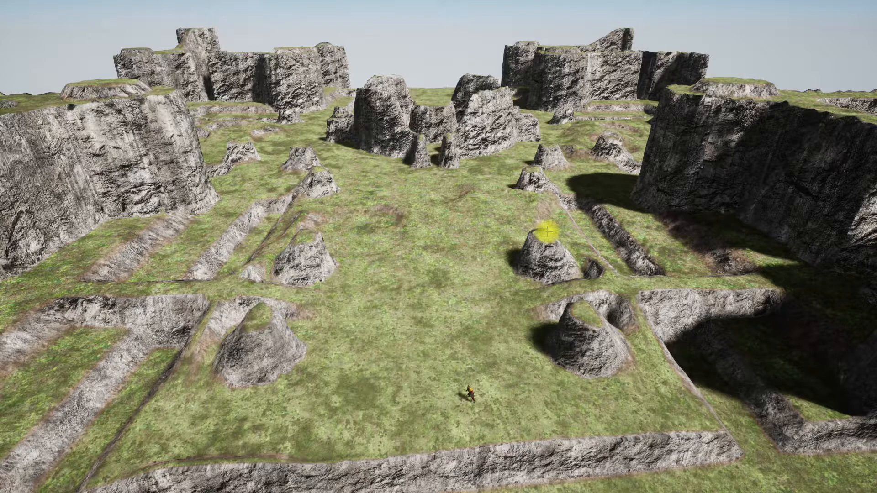
scroll(559, 222, "up", 2)
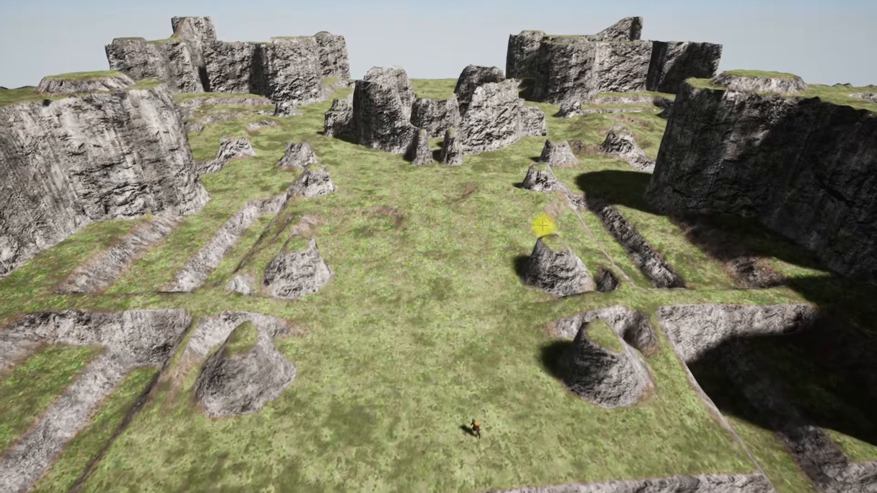
Choose the "white sand / soil / rock" terrain colour set and apply it to the castle terrain as a manual change only
key("Tab")
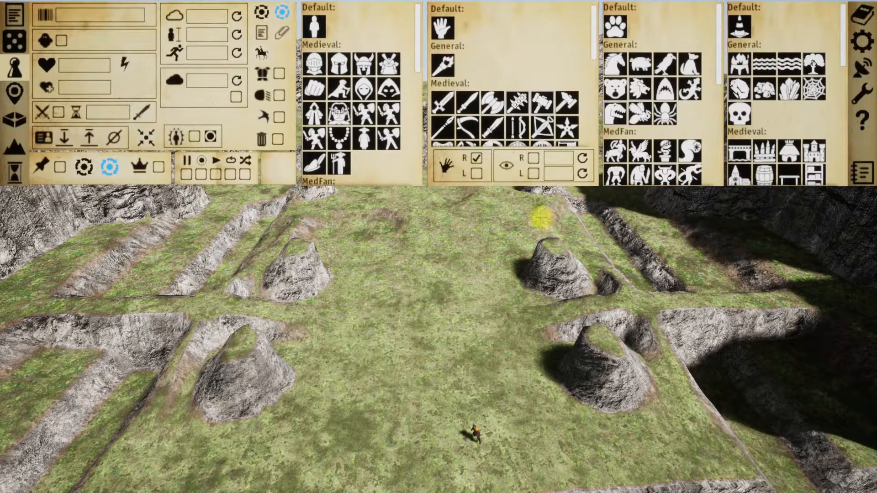
scroll(533, 223, "up", 2)
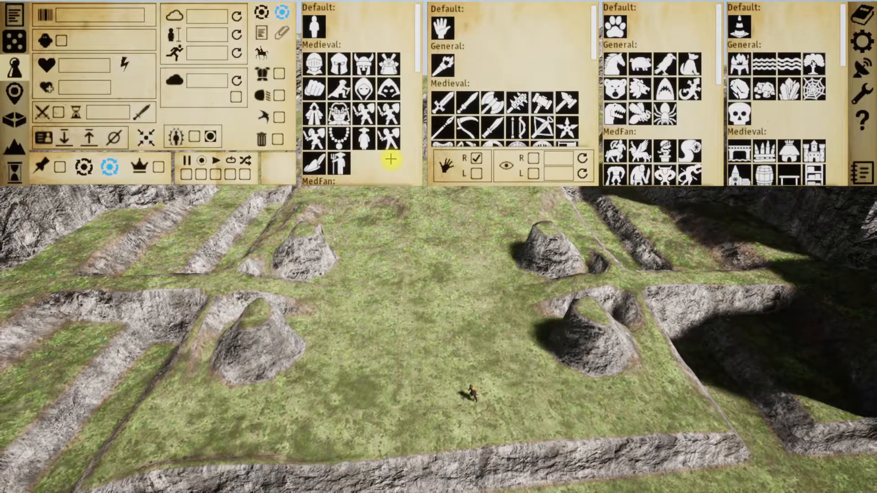
left_click(15, 146)
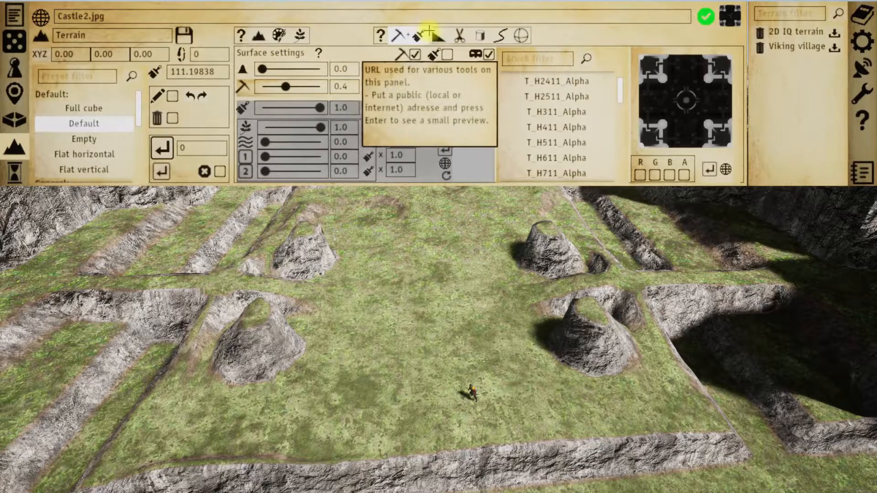
left_click(279, 34)
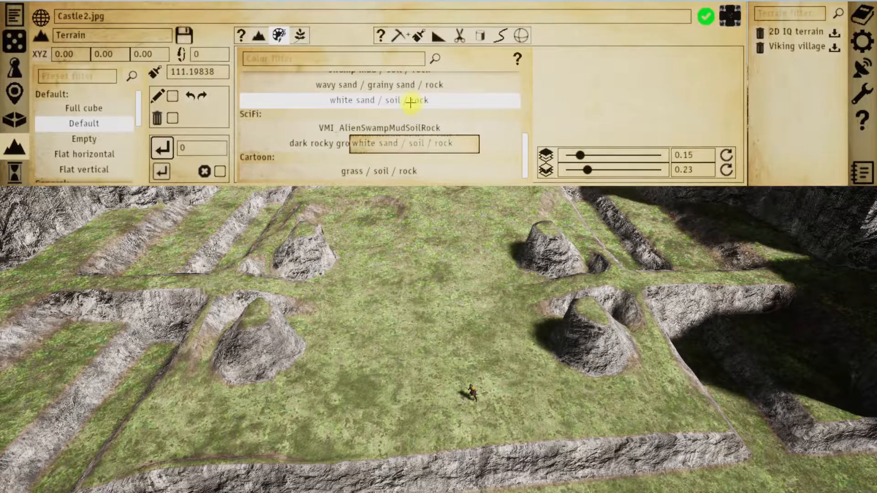
scroll(410, 103, "up", 1)
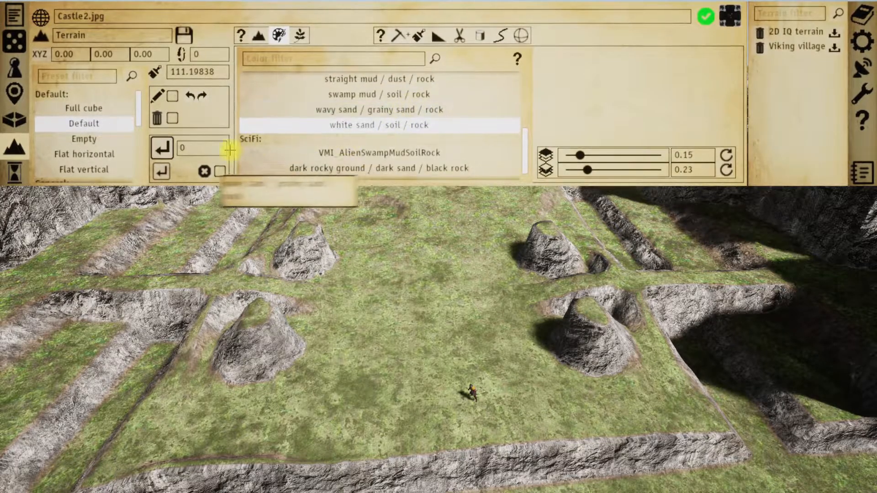
left_click(161, 171)
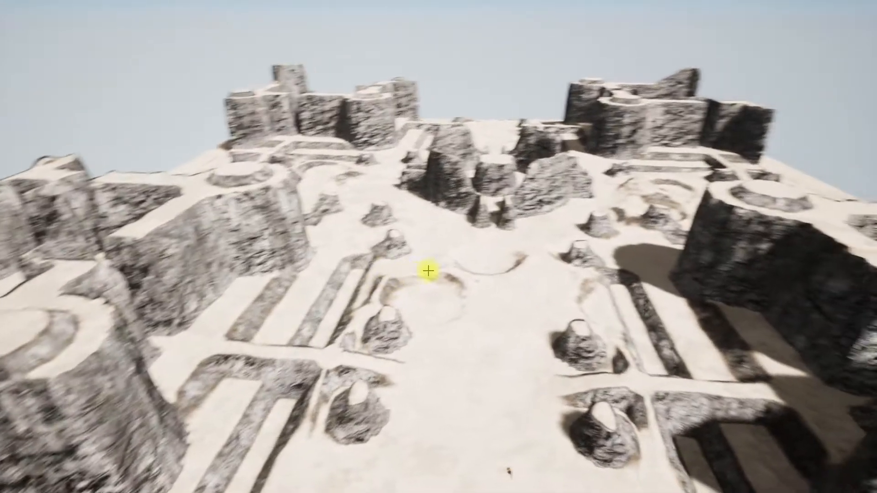
Recolour the castle terrain with "dark rocky ground / dark sand / black rock", applying manual changes only
key("Tab")
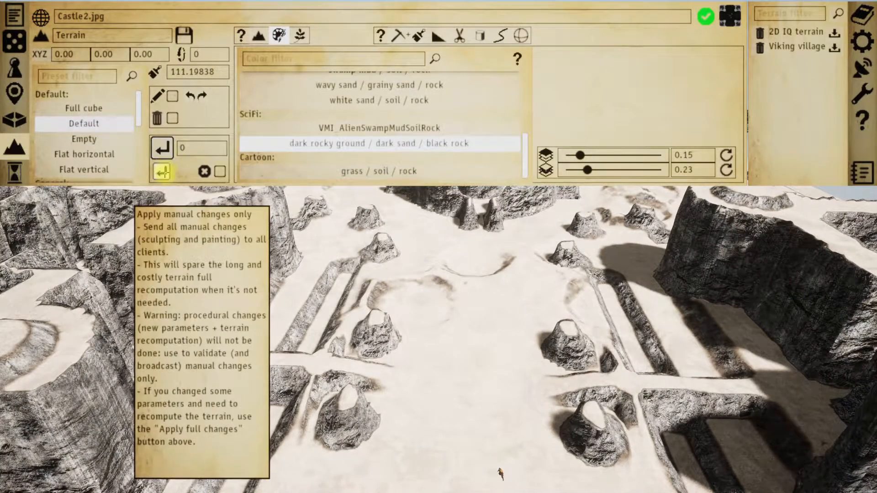
left_click(164, 171)
key("Tab")
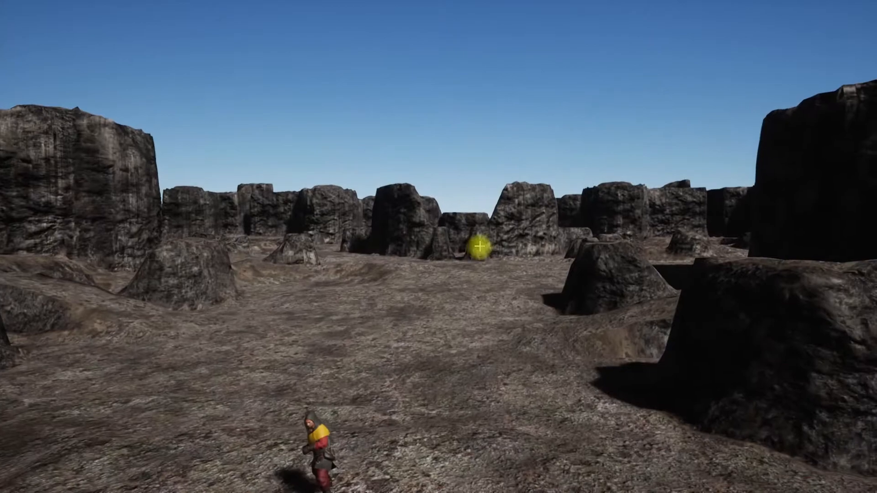
mouse_move(479, 247)
right_mouse_down()
mouse_move(511, 238)
mouse_move(489, 248)
right_mouse_up()
key("s")
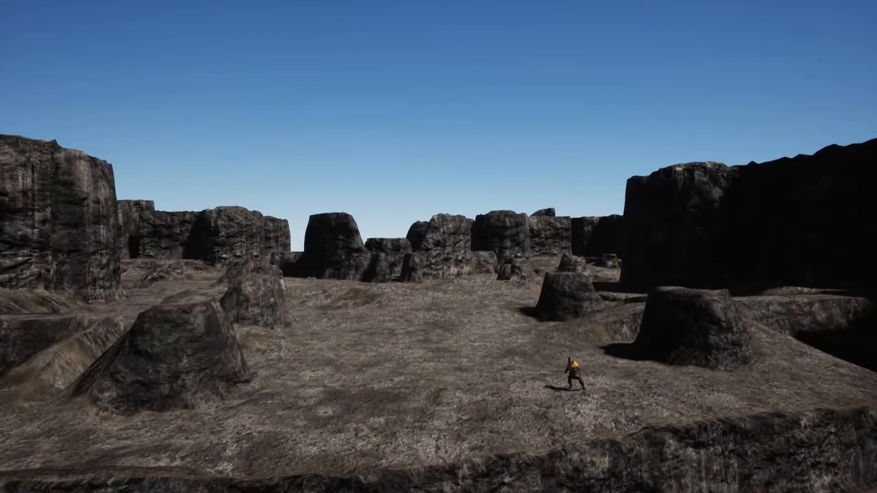